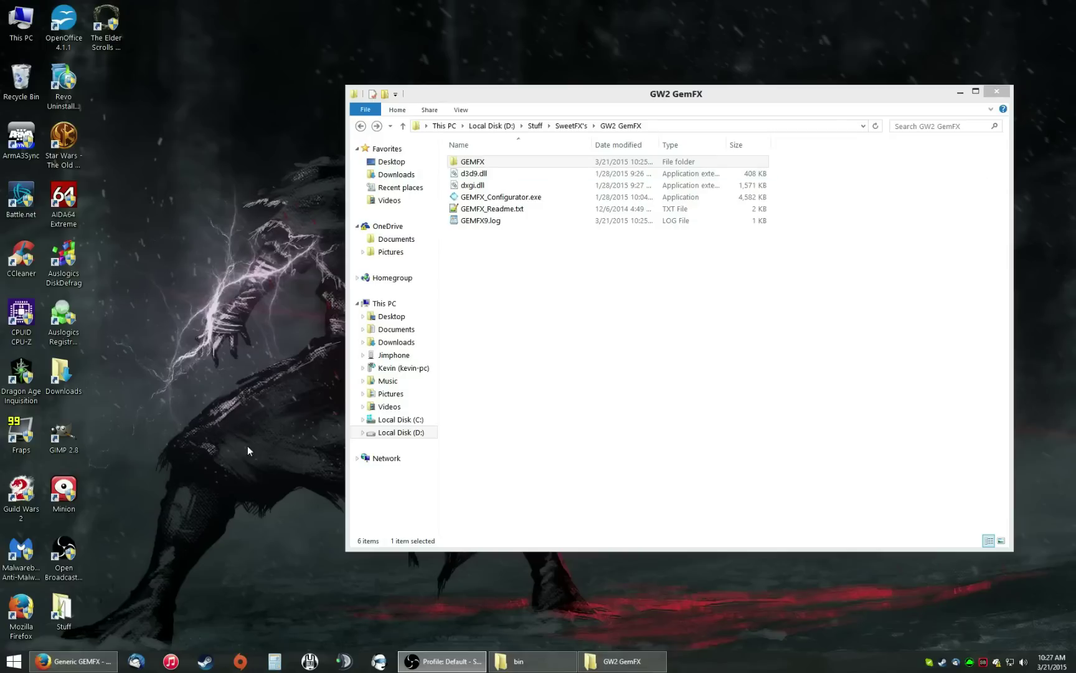
# Step: Bring up the Generic GEMFX forum thread in Firefox and highlight the v1.0.8 entry in the latest changes
pyautogui.click(72, 660)
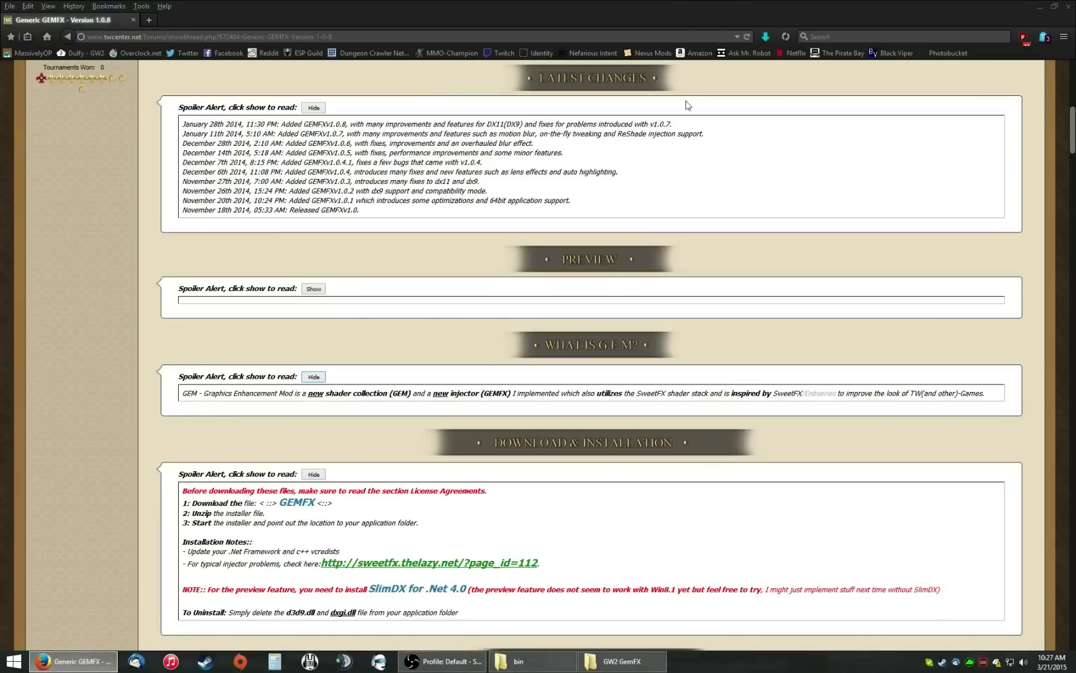
pyautogui.scroll(6, 741, 140)
pyautogui.scroll(-2, 795, 245)
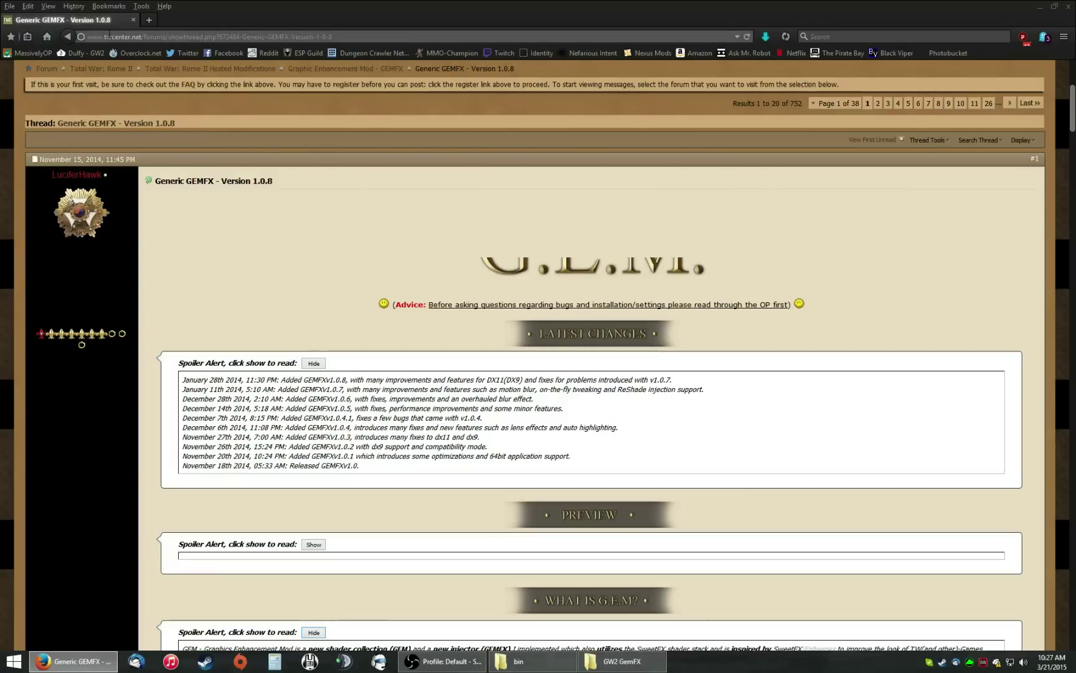
pyautogui.scroll(5, 644, 209)
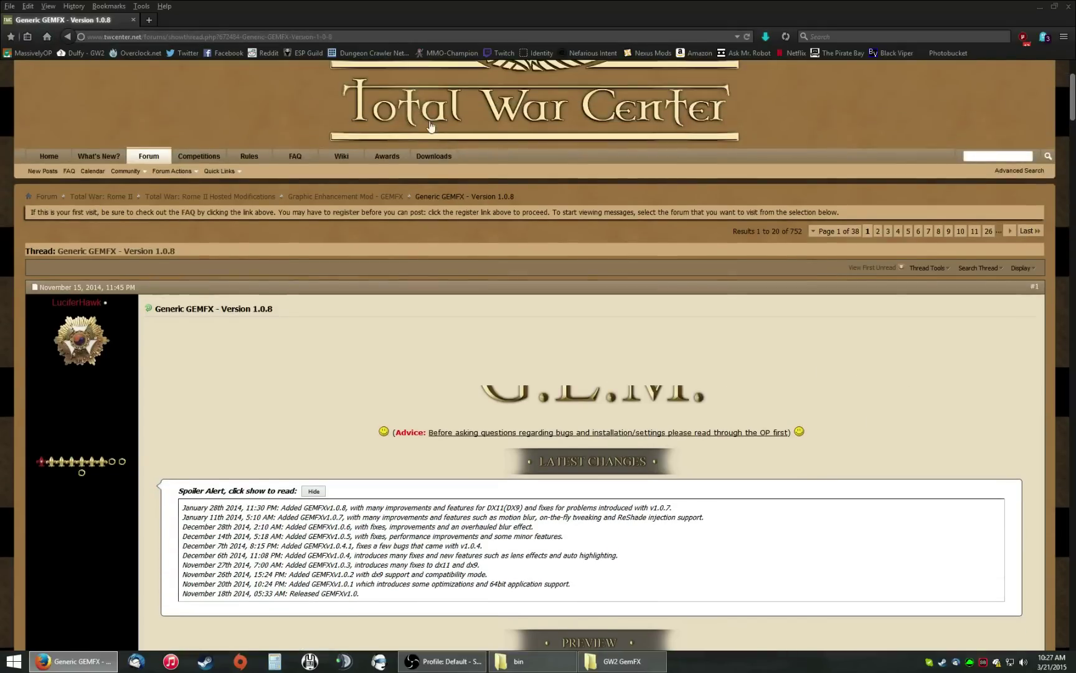
pyautogui.scroll(1, 644, 209)
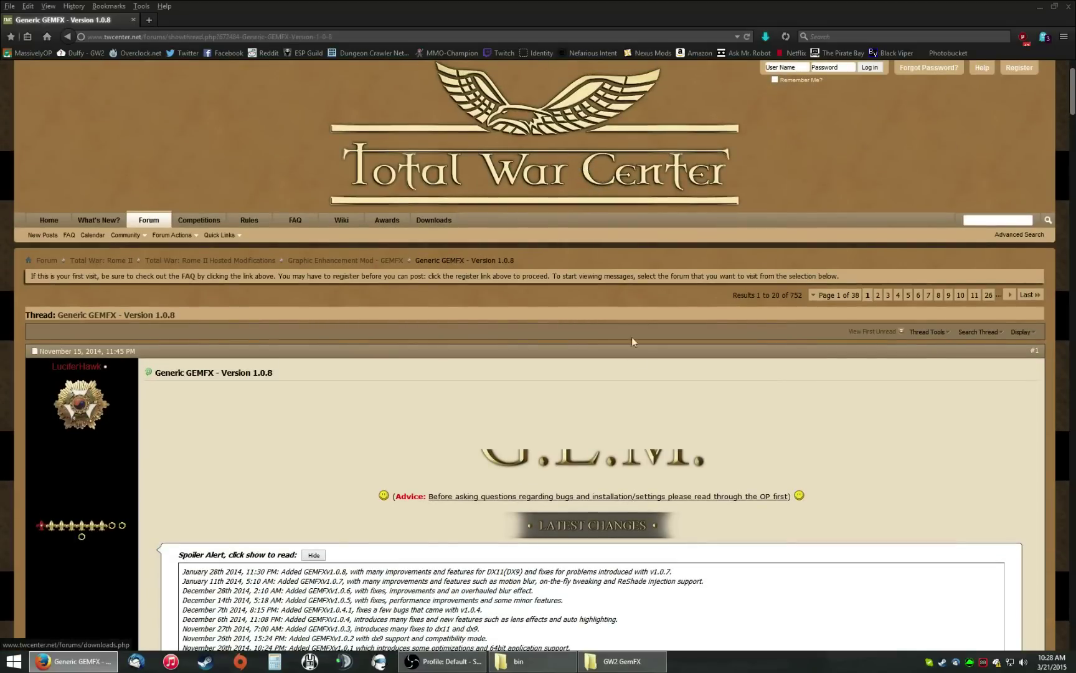
pyautogui.scroll(-4, 661, 348)
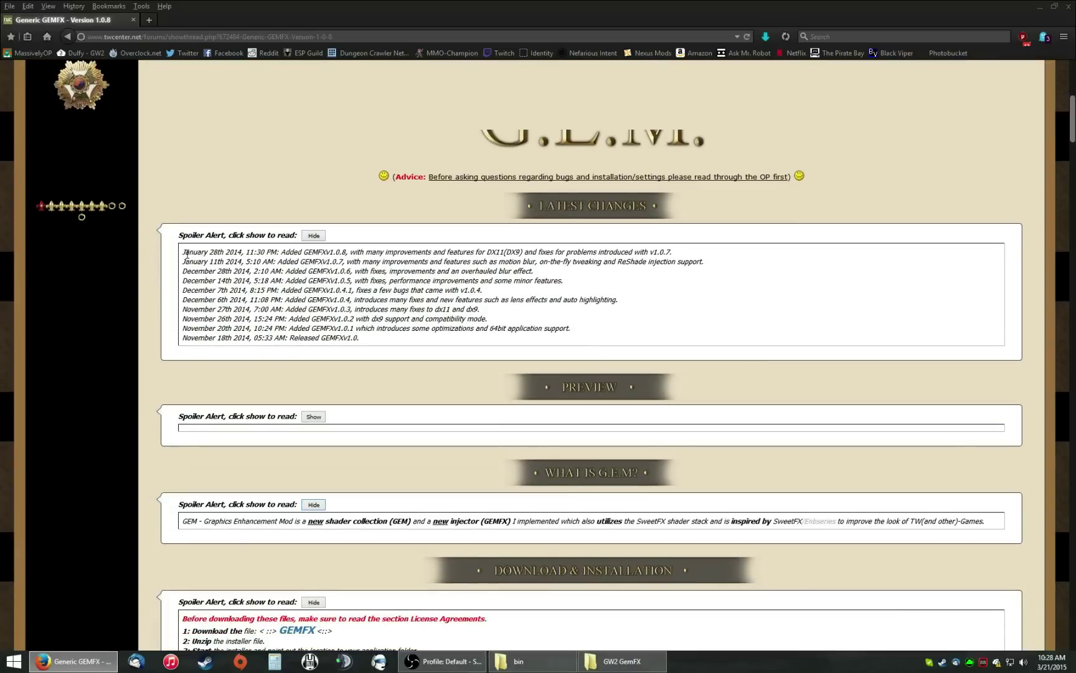
pyautogui.moveTo(183, 254); pyautogui.dragTo(266, 251)
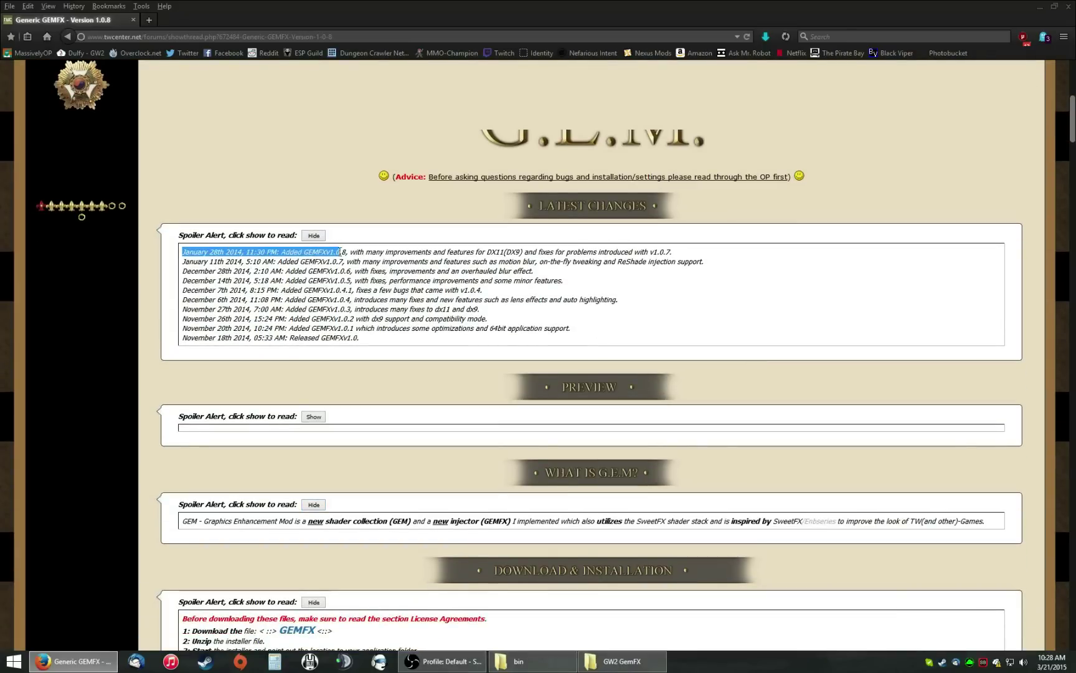
# Step: Examine the thread's Download & Installation section with the GEMFX download link, and minimize the browser
pyautogui.scroll(-4, 714, 312)
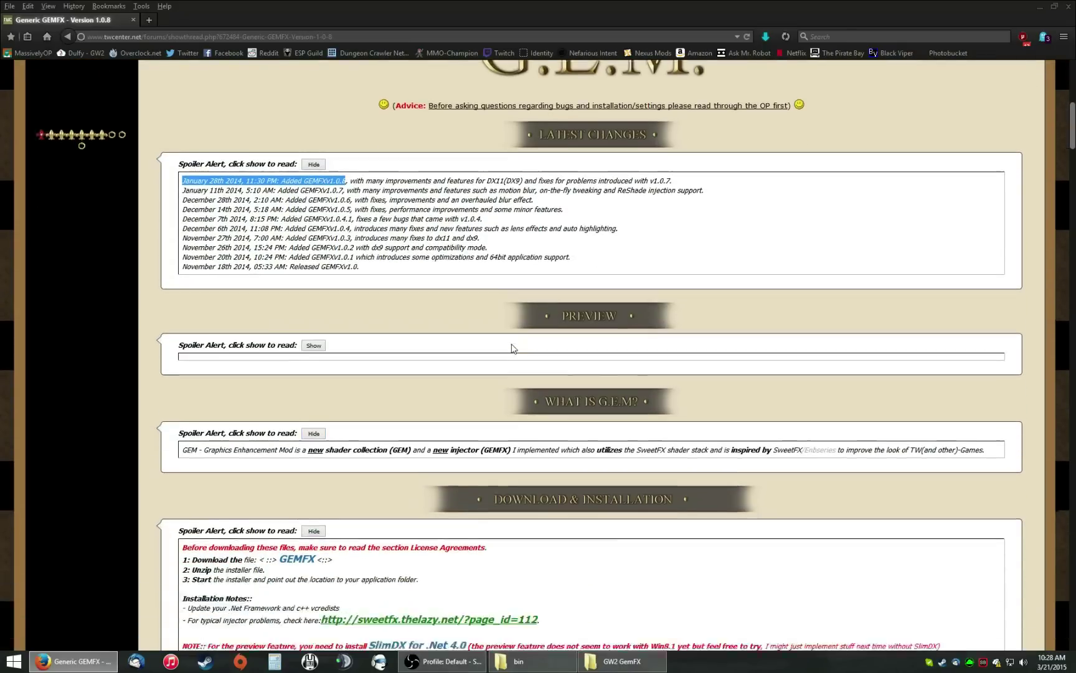
pyautogui.scroll(-7, 624, 271)
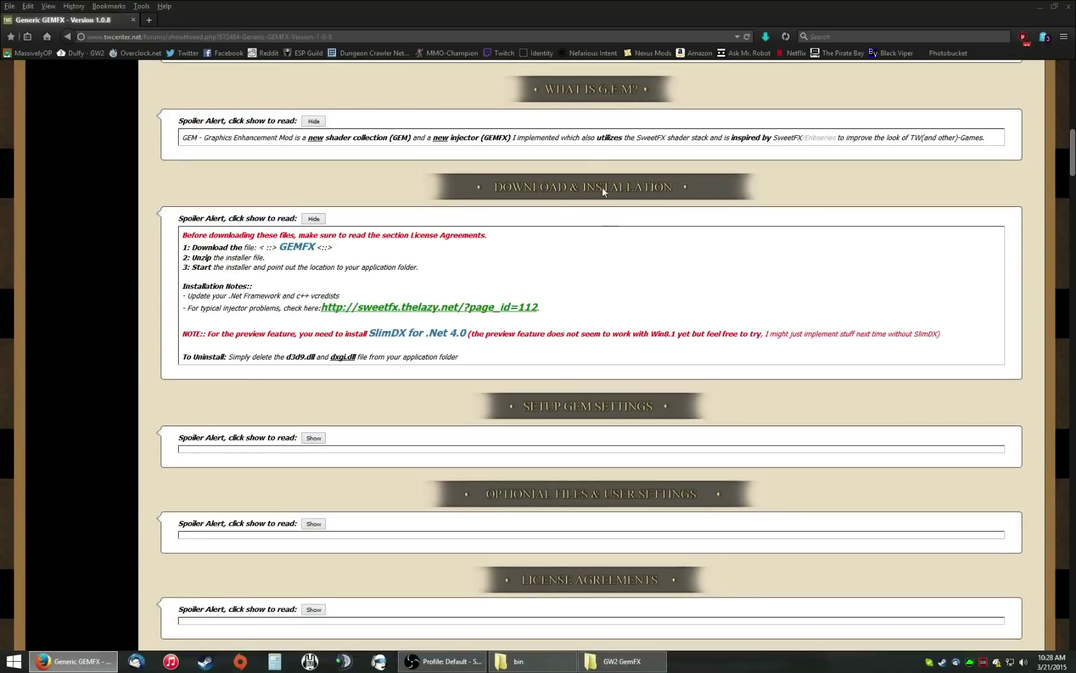
pyautogui.click(309, 218)
pyautogui.click(311, 219)
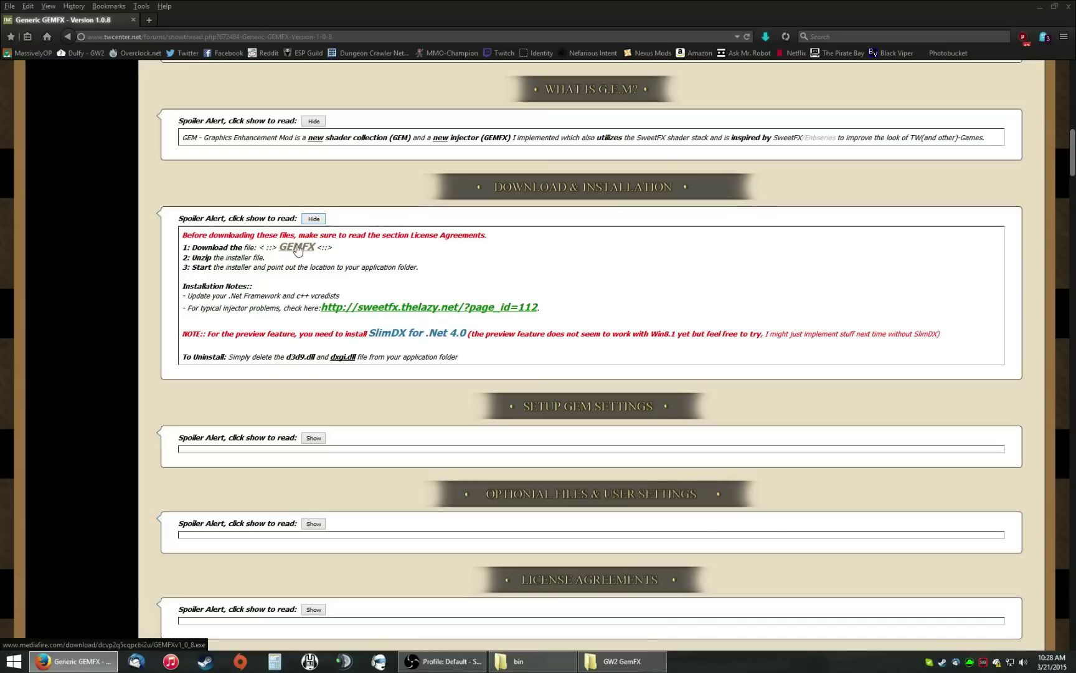
pyautogui.scroll(-2, 627, 246)
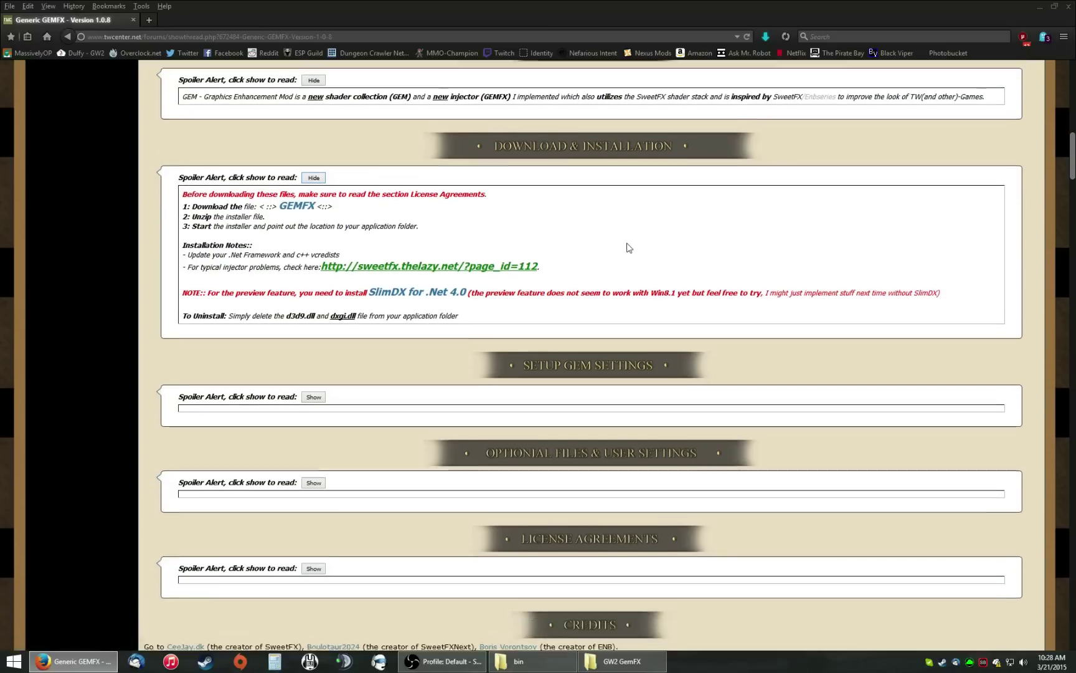
pyautogui.click(1039, 5)
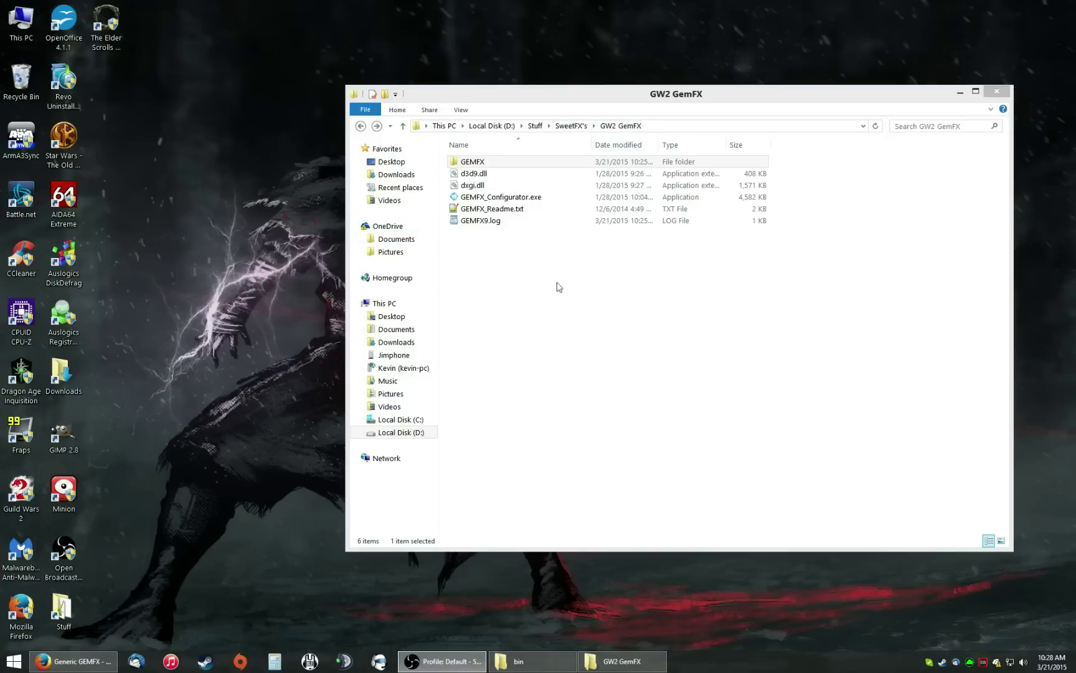
# Step: Look over the files in the GW2 GemFX folder and open the bin folder of Guild Wars 2 in Program Files (x86)
pyautogui.moveTo(509, 274); pyautogui.dragTo(473, 142)
pyautogui.click(516, 276)
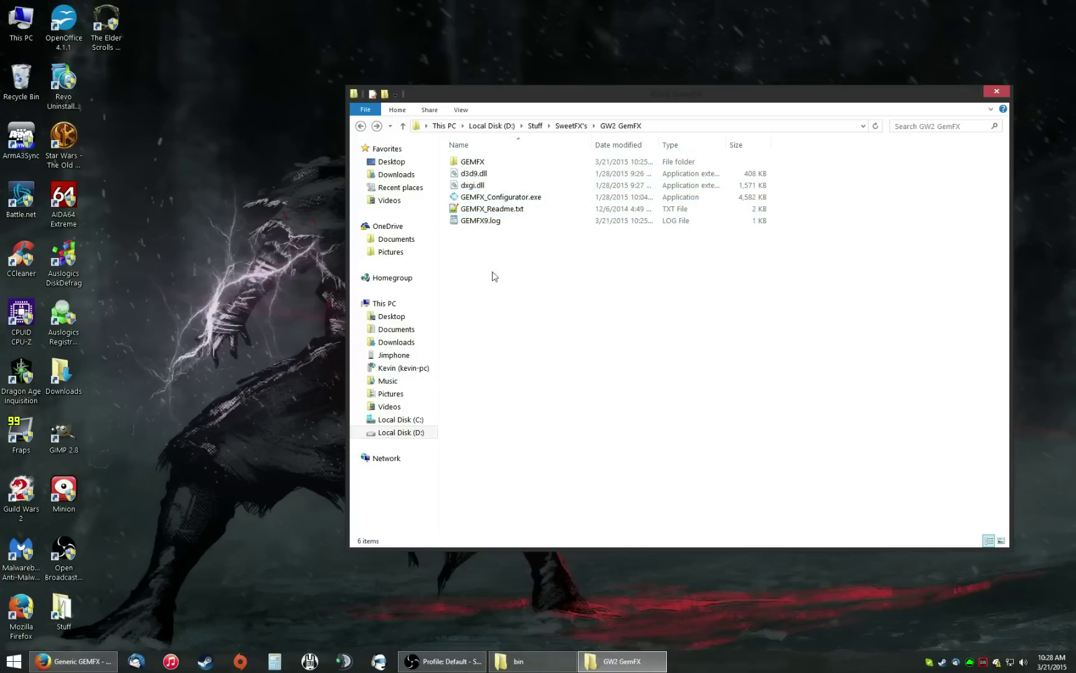
pyautogui.click(548, 661)
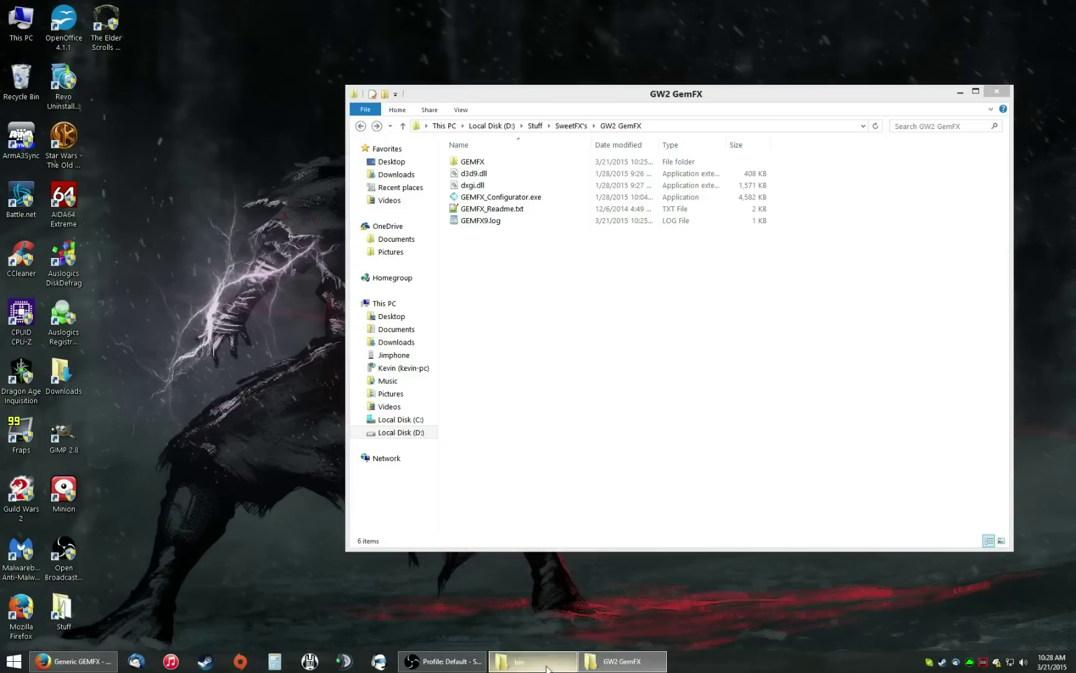
pyautogui.click(375, 87)
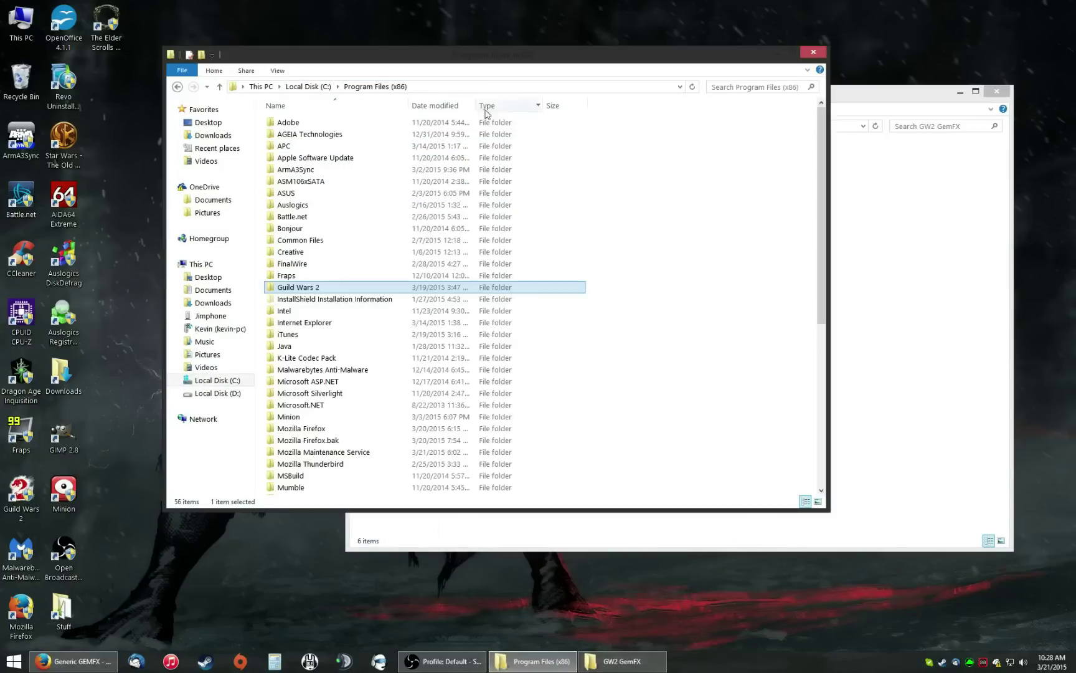
pyautogui.doubleClick(327, 284)
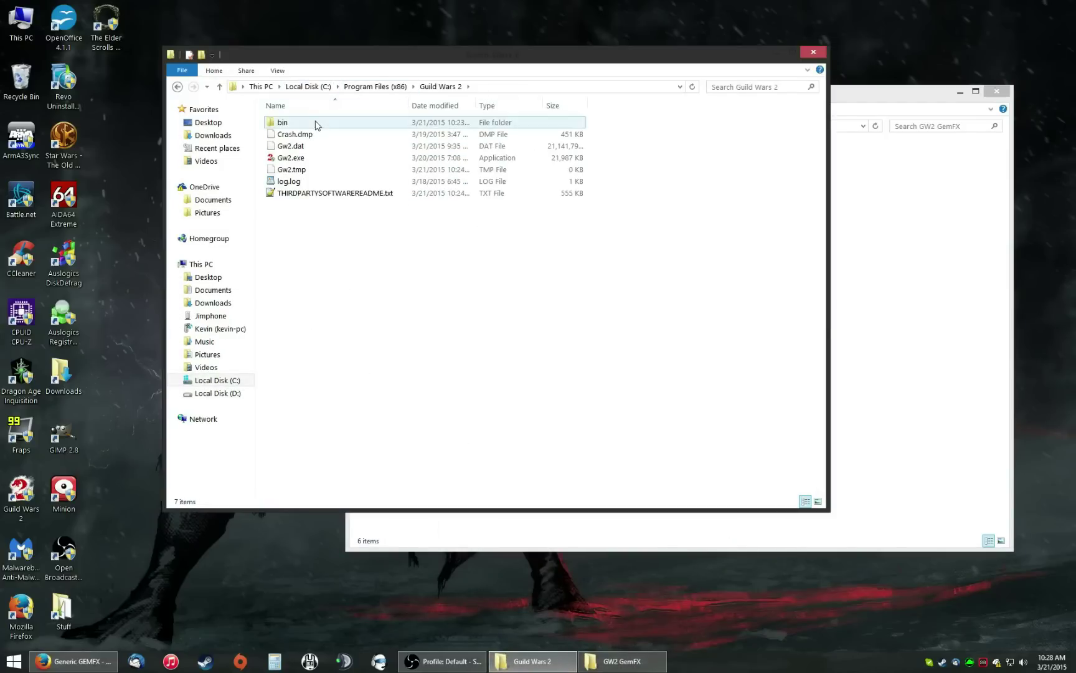
pyautogui.doubleClick(360, 121)
# Step: Copy all items from the GW2 GemFX folder into the Guild Wars 2 bin folder, replacing the files with the same names
pyautogui.click(929, 362)
pyautogui.moveTo(560, 305); pyautogui.dragTo(300, 365)
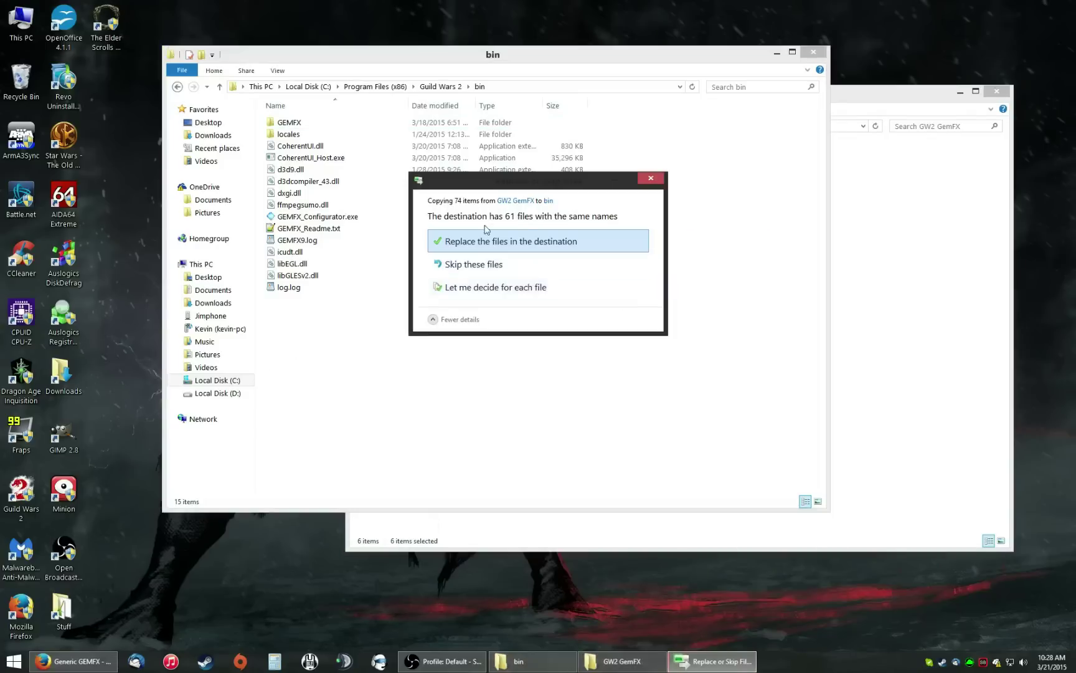
pyautogui.click(489, 238)
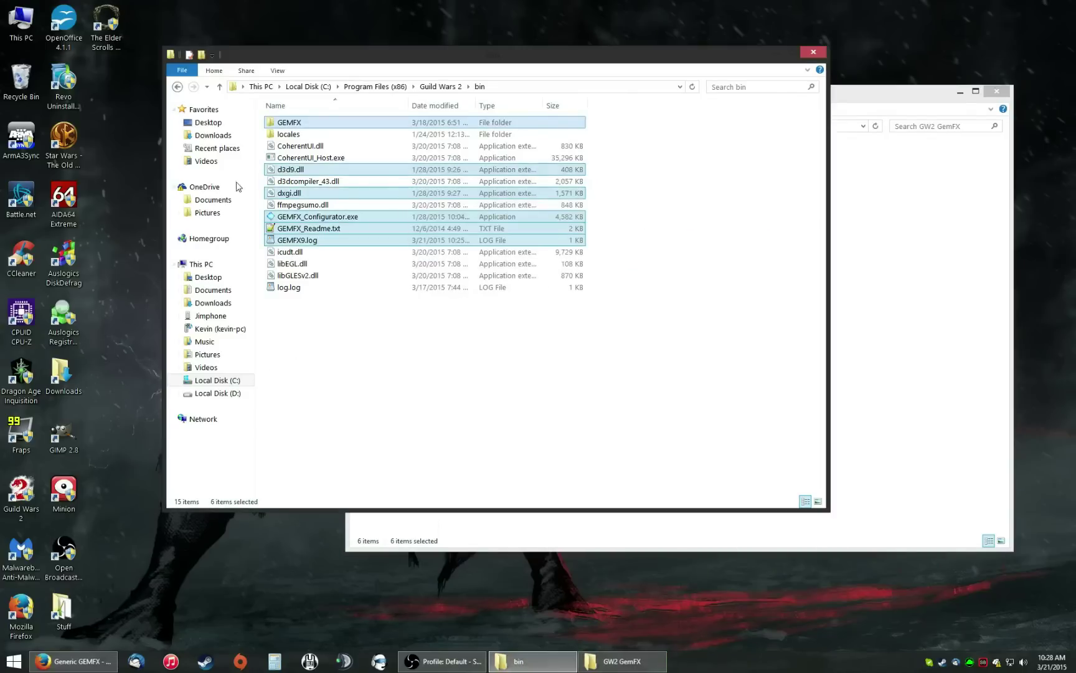
pyautogui.click(439, 395)
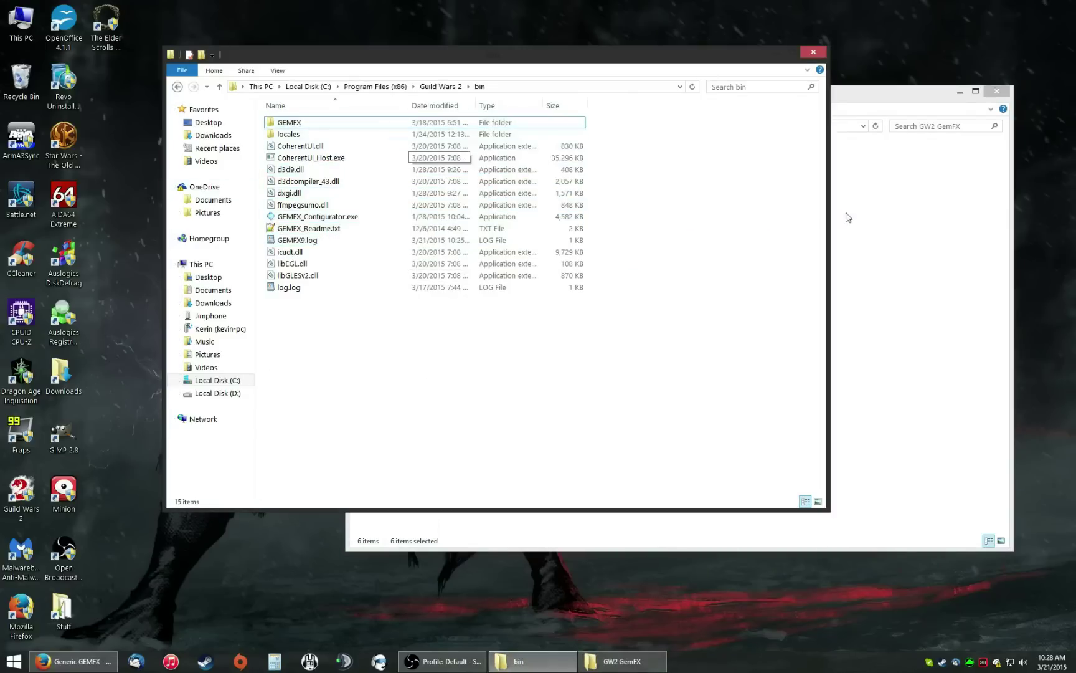
# Step: Run GEMFX_Configurator.exe from the bin folder and move its window away from the file list
pyautogui.doubleClick(358, 216)
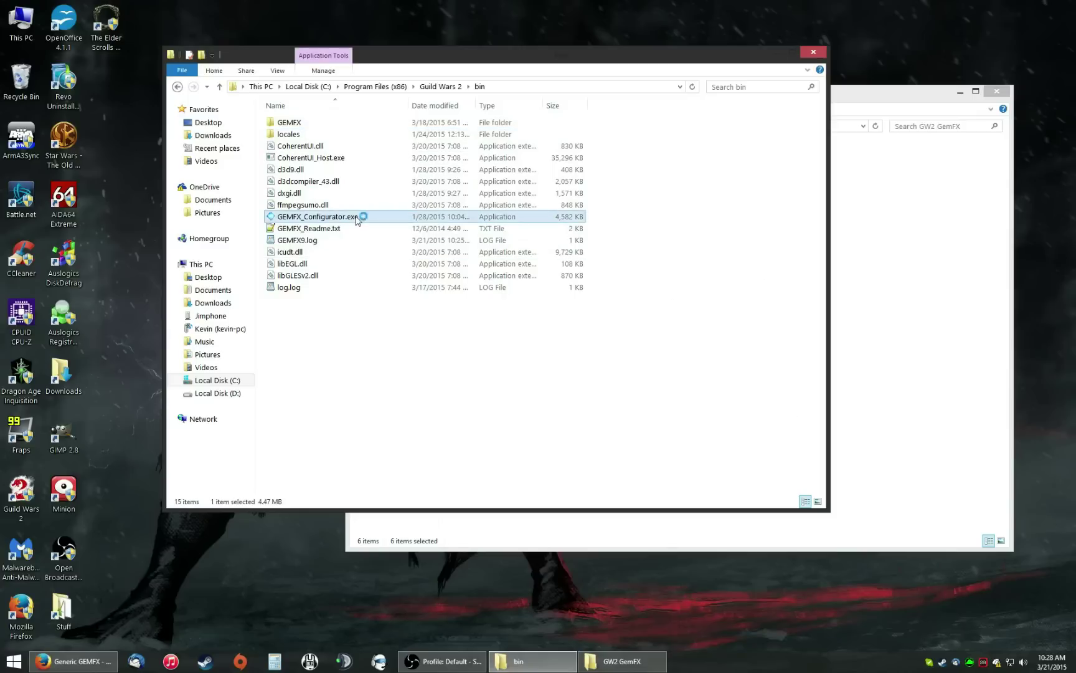
pyautogui.moveTo(361, 84); pyautogui.dragTo(608, 155)
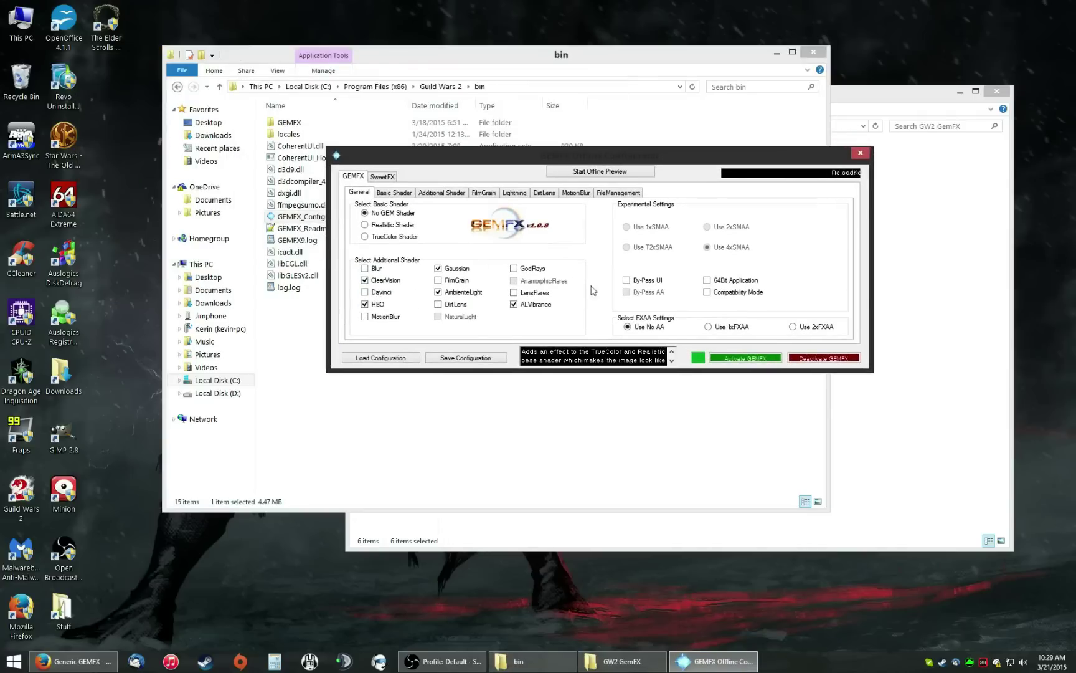
# Step: Look through the configurator's SweetFX shaders and the GEMFX Basic Shader, Additional Shader, FilmGrain and Lightning settings
pyautogui.click(388, 177)
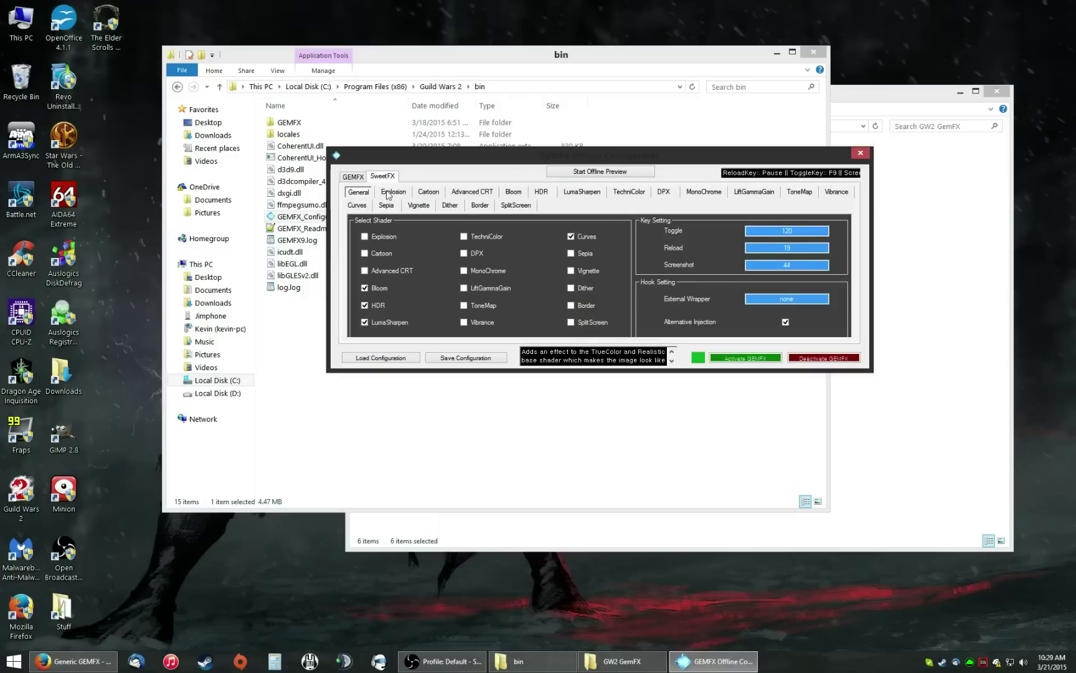
pyautogui.click(353, 176)
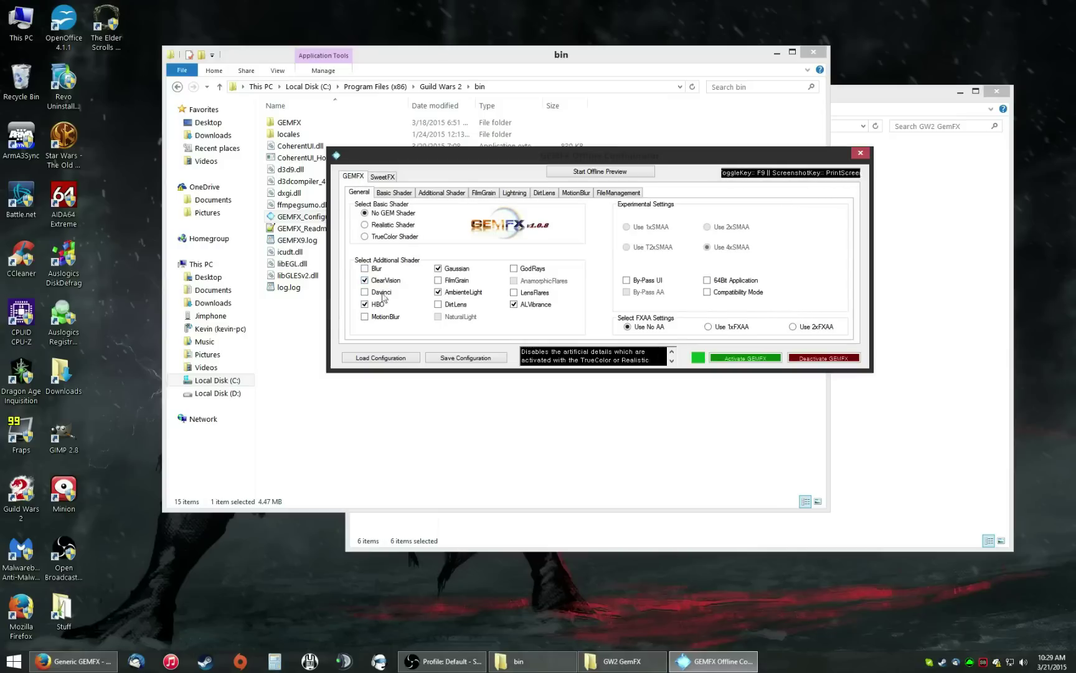
pyautogui.click(393, 194)
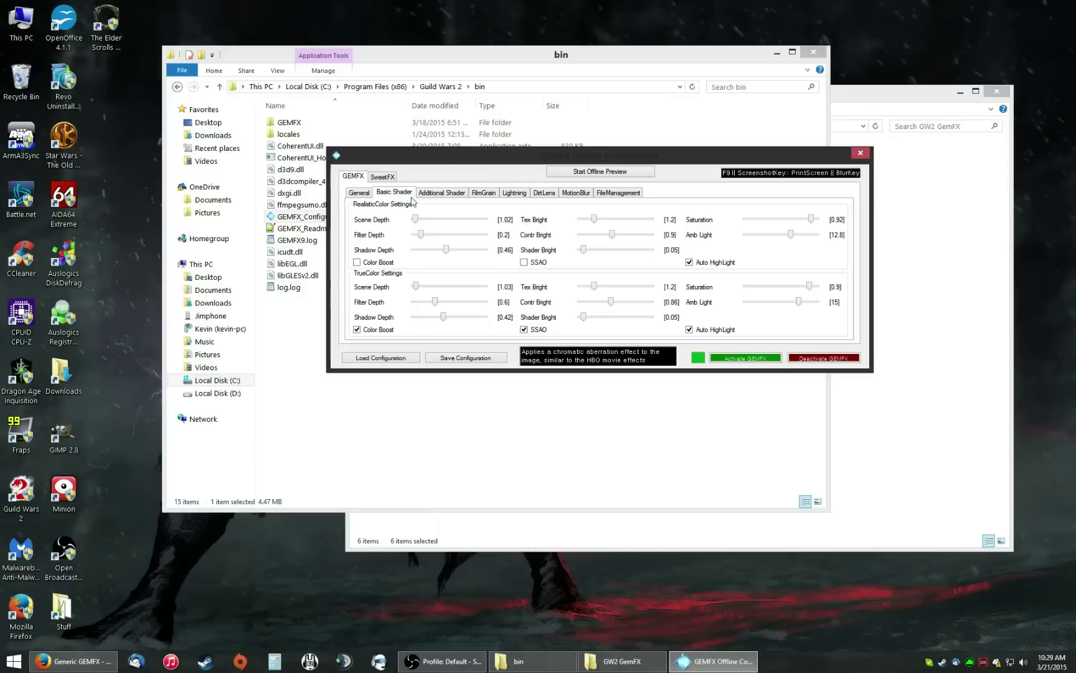
pyautogui.click(442, 193)
pyautogui.click(484, 193)
pyautogui.click(515, 194)
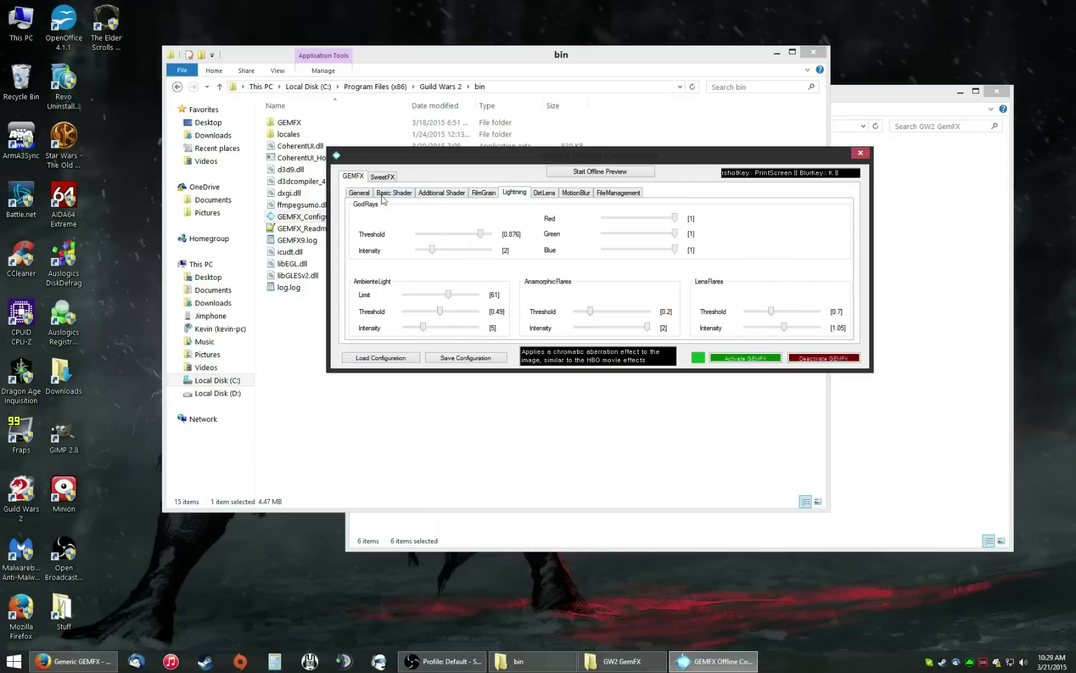
pyautogui.click(359, 194)
# Step: Close the bin and GW2 GemFX folder windows and move the GEMFX configurator out of the way on the desktop
pyautogui.click(860, 153)
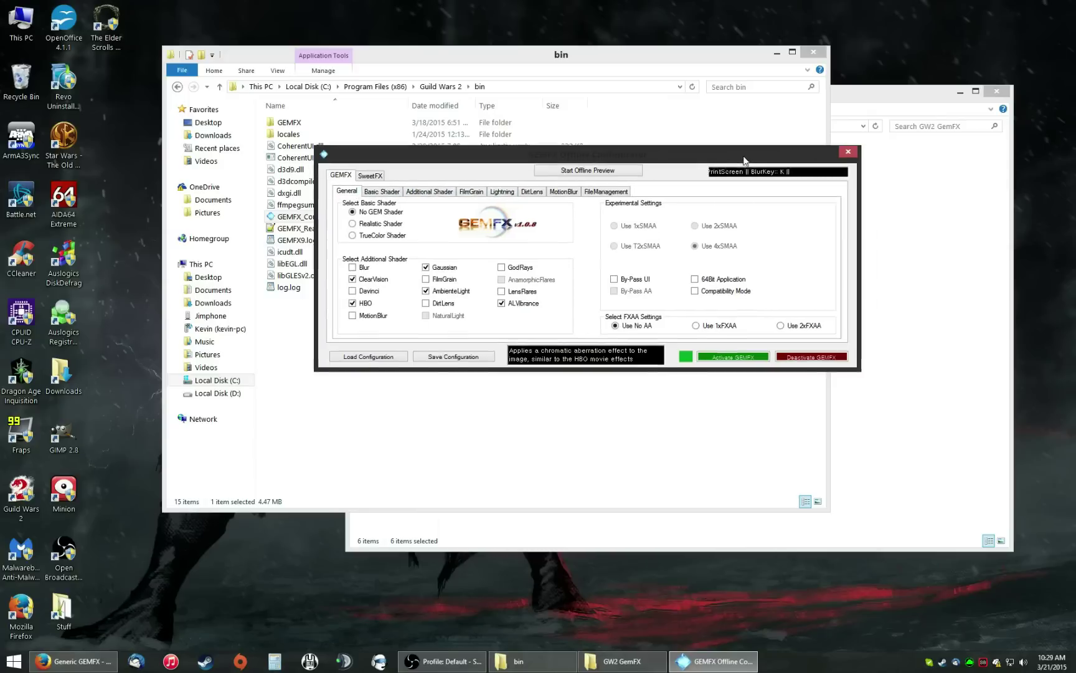
pyautogui.click(812, 54)
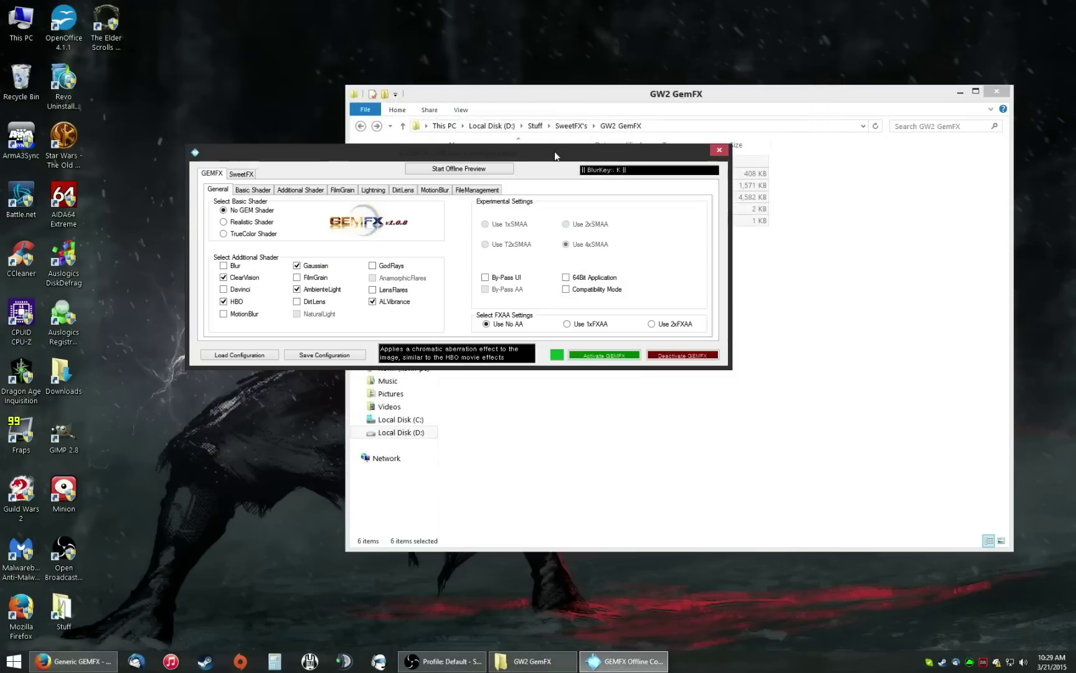
pyautogui.click(996, 92)
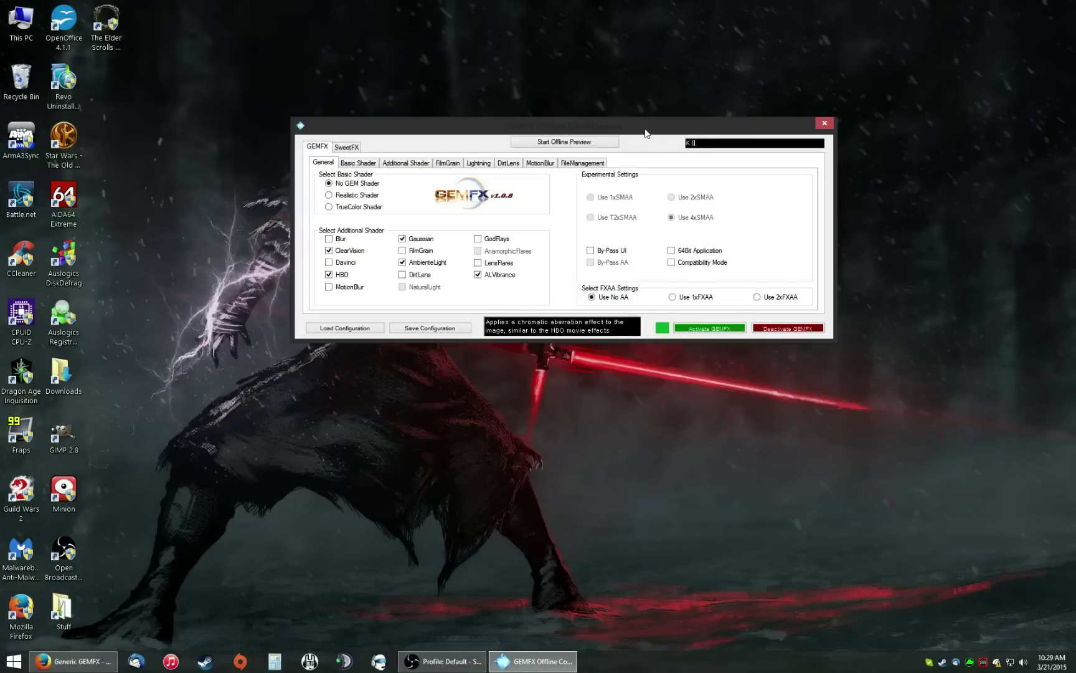
pyautogui.moveTo(646, 132); pyautogui.dragTo(856, 35)
# Step: Launch Guild Wars 2, log in with the remembered account, and enter the game with the level 80 necromancer
pyautogui.doubleClick(15, 492)
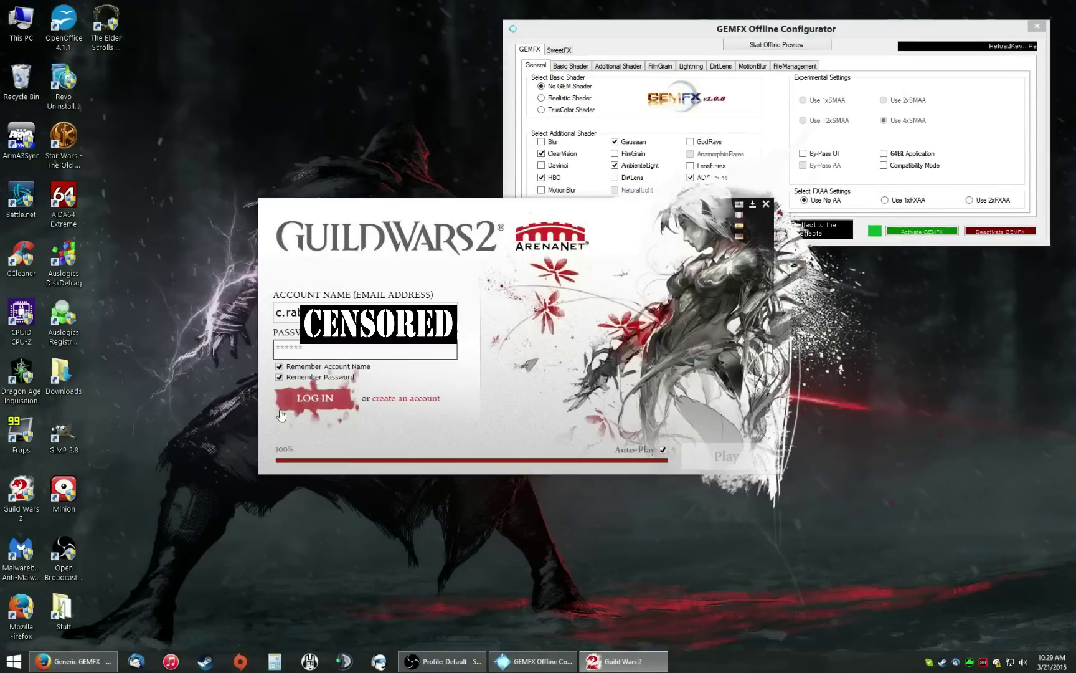
pyautogui.click(296, 400)
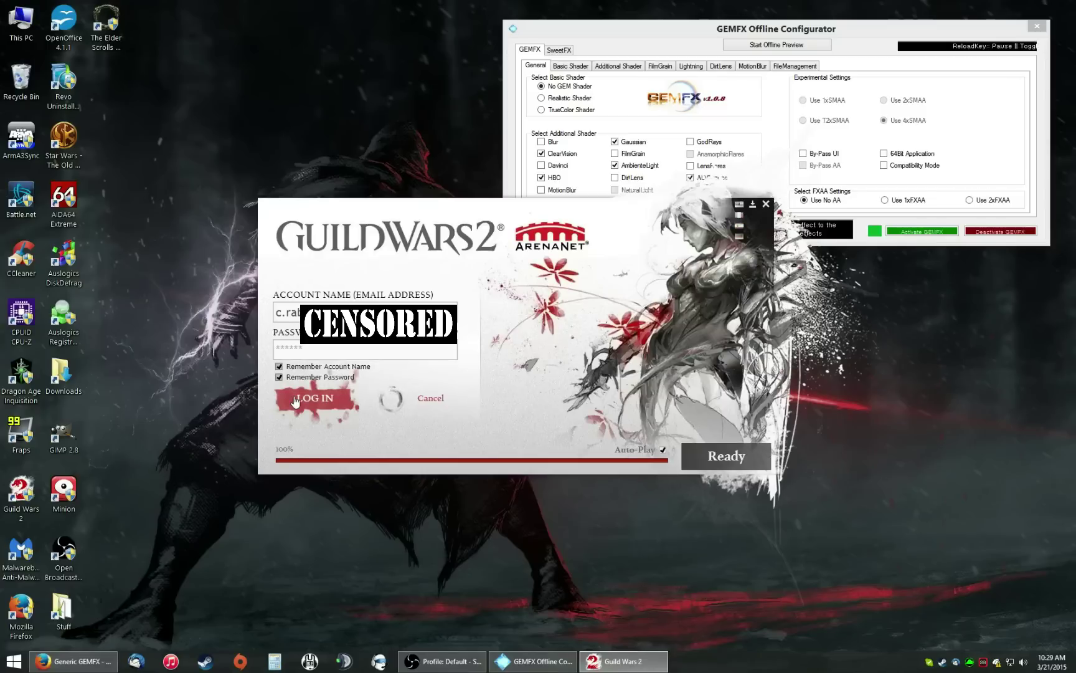
pyautogui.click(724, 452)
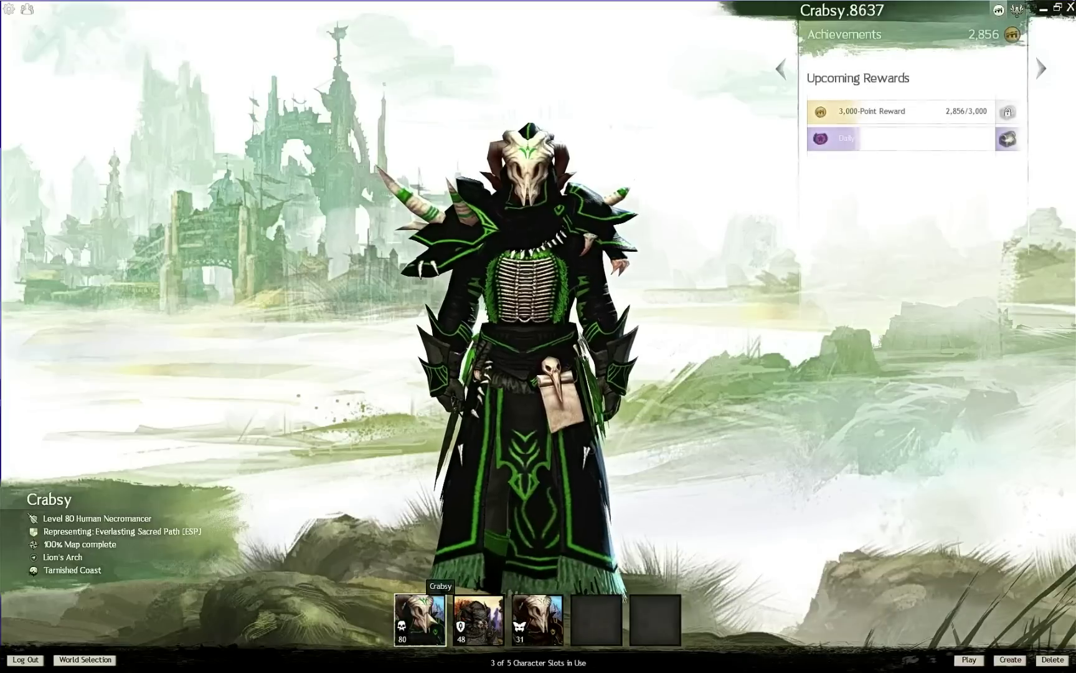
pyautogui.doubleClick(425, 608)
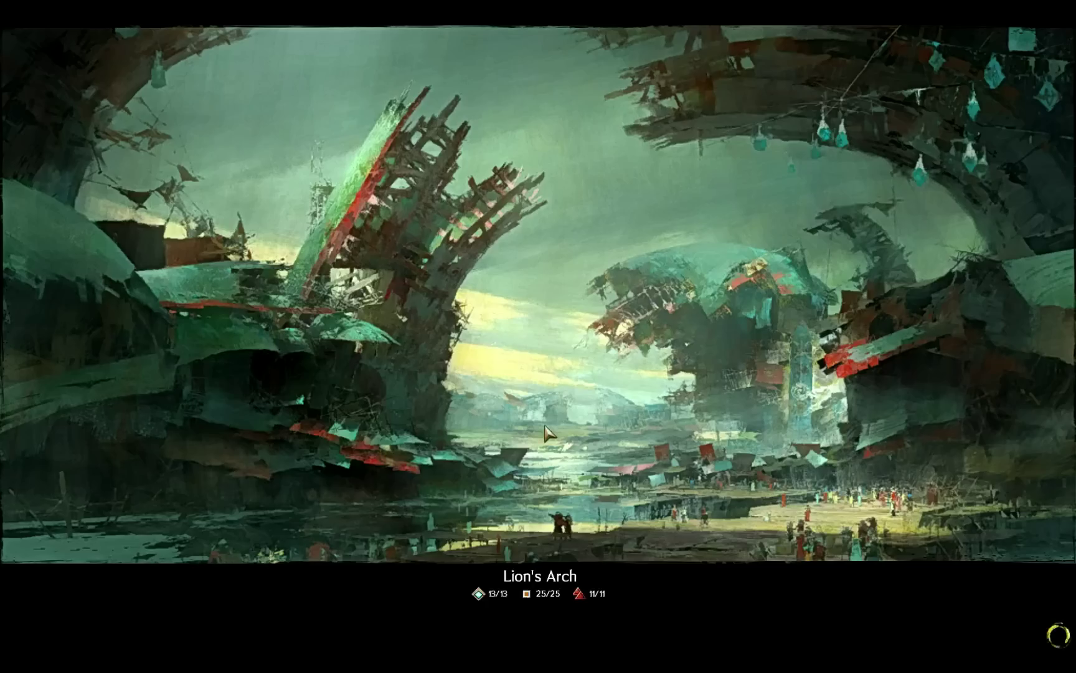
# Step: Show the GEMFX configurator over the loading game, return to Guild Wars 2 and close the inventory
pyautogui.hotkey('alt', 'Tab')
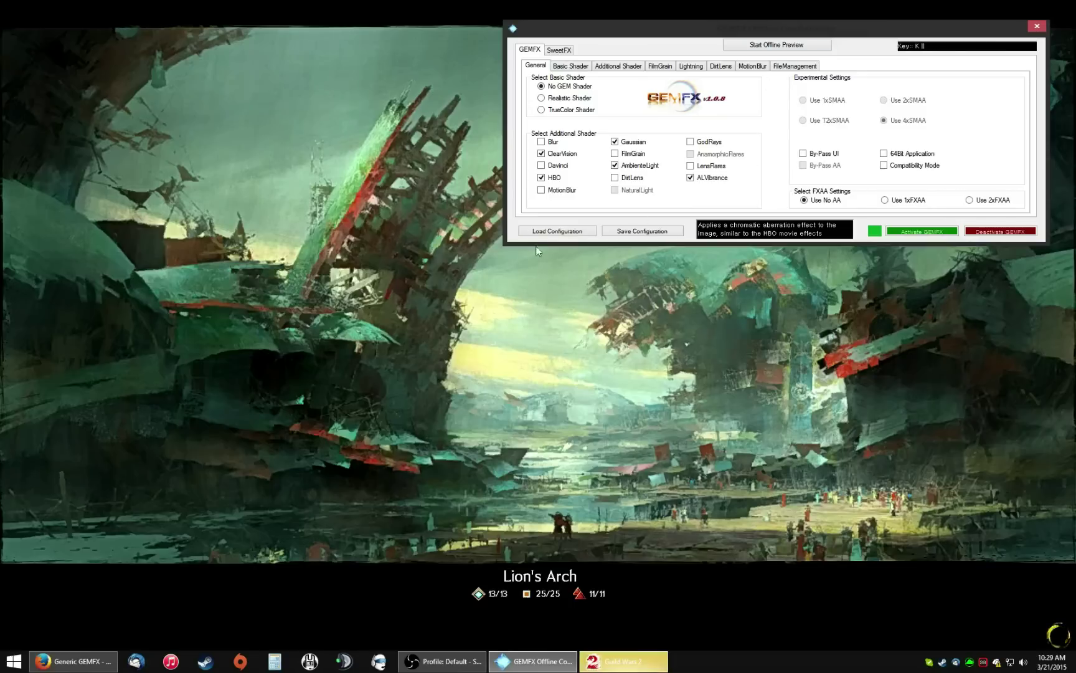
pyautogui.hotkey('alt', 'Tab')
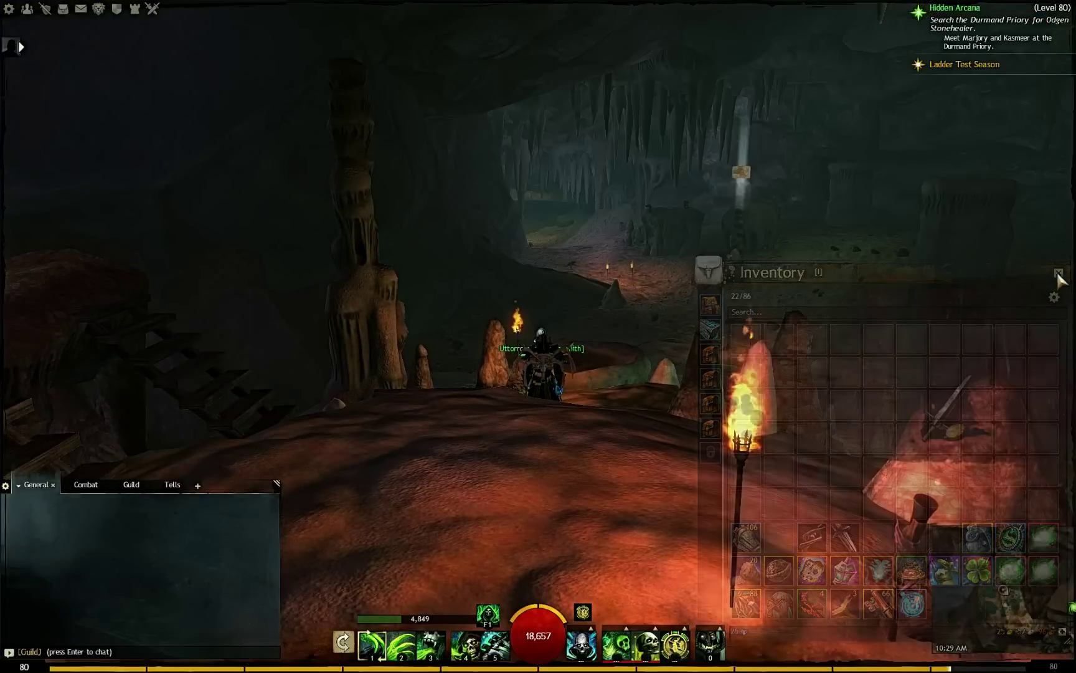
pyautogui.click(1058, 274)
# Step: Reposition the GEMFX configurator over the game and return to Guild Wars 2 to walk the character forward through the cave
pyautogui.hotkey('alt', 'Tab')
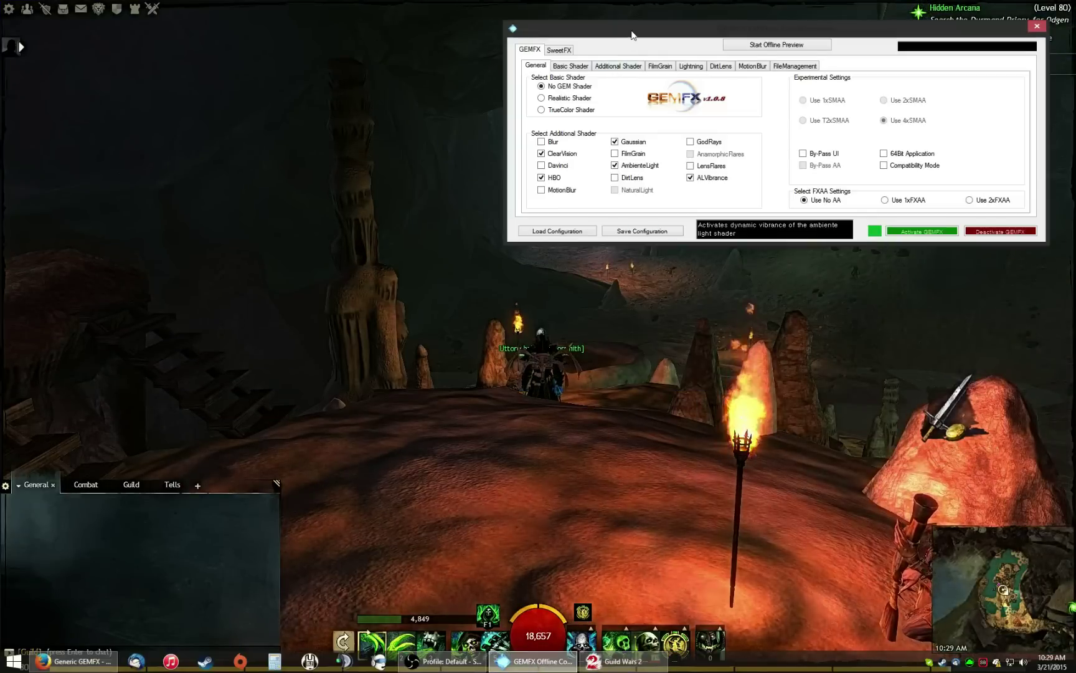
pyautogui.moveTo(631, 33); pyautogui.dragTo(648, 339)
pyautogui.click(579, 260)
pyautogui.moveTo(580, 259); pyautogui.dragTo(686, 299)
pyautogui.press('w')
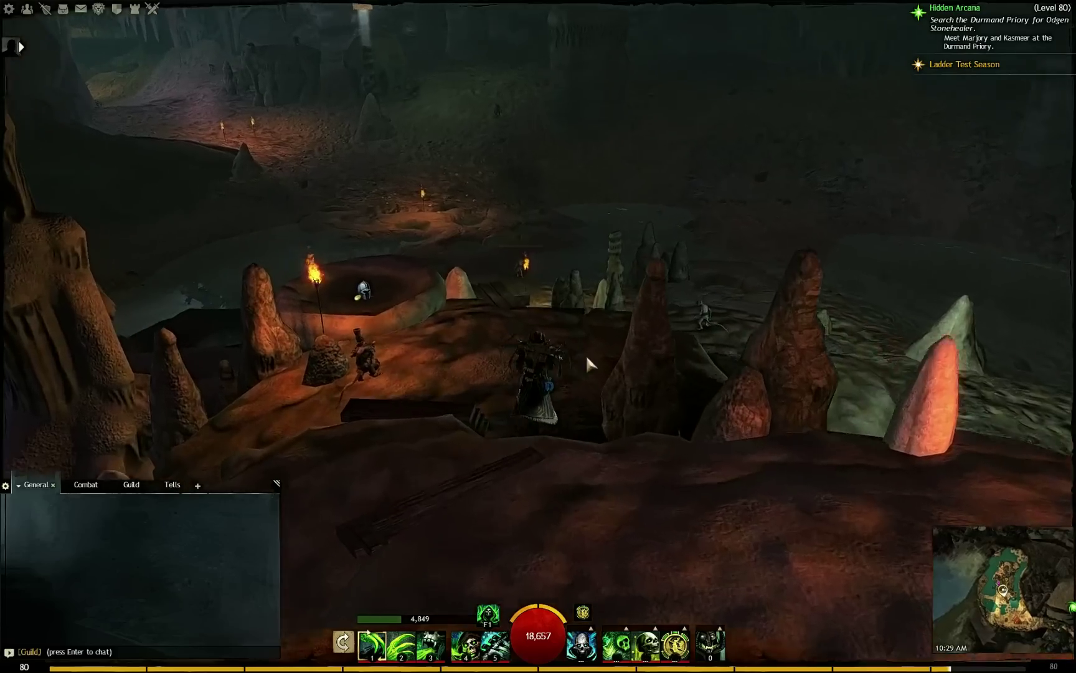
# Step: Turn the character around in the cave and walk to the wooden ladder beside the armorsmith
pyautogui.moveTo(677, 391); pyautogui.dragTo(106, 386)
pyautogui.press('w')
pyautogui.moveTo(638, 281); pyautogui.dragTo(656, 19)
# Step: Deactivate GEMFX in the configurator, save the configuration, and activate GEMFX again to compare the game's image
pyautogui.hotkey('alt', 'Tab')
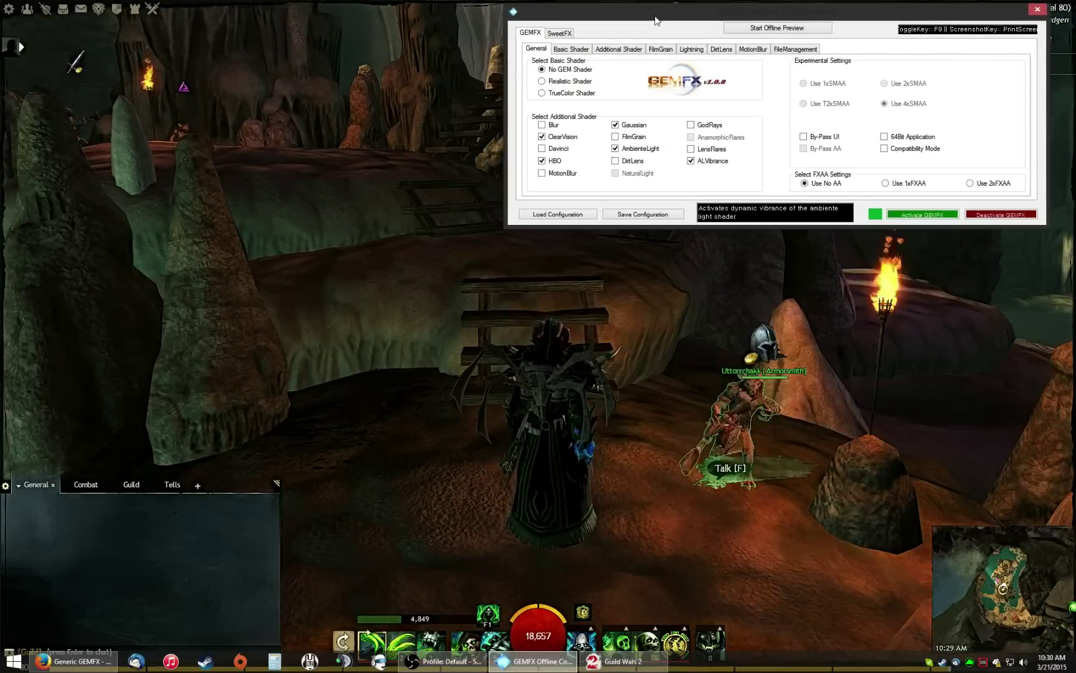
pyautogui.click(974, 217)
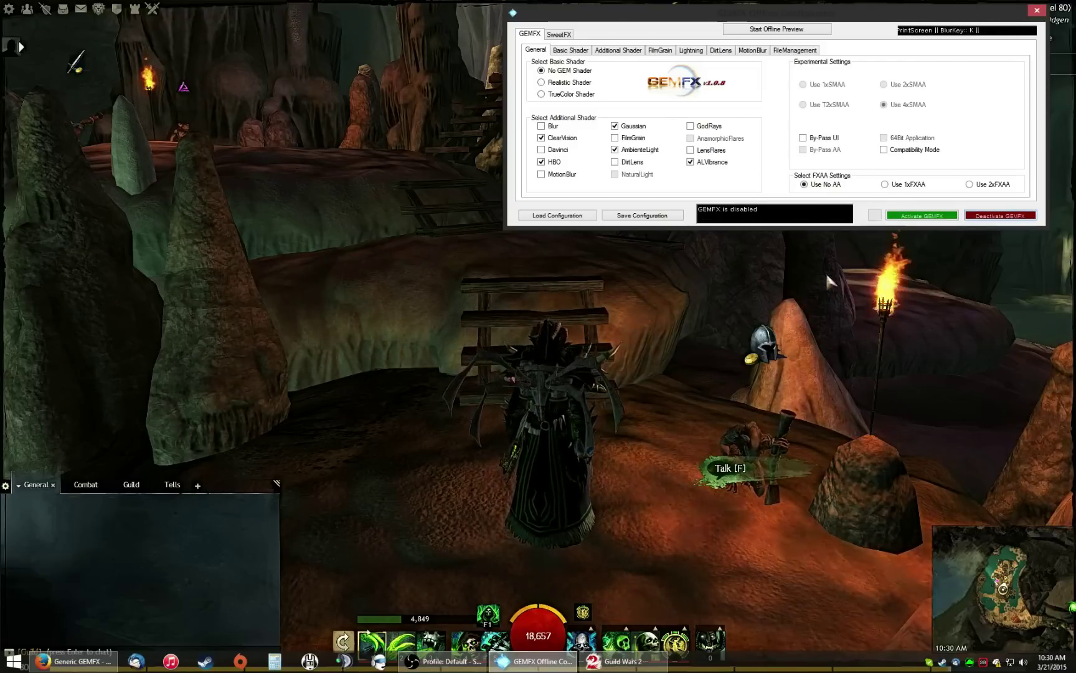
pyautogui.click(653, 216)
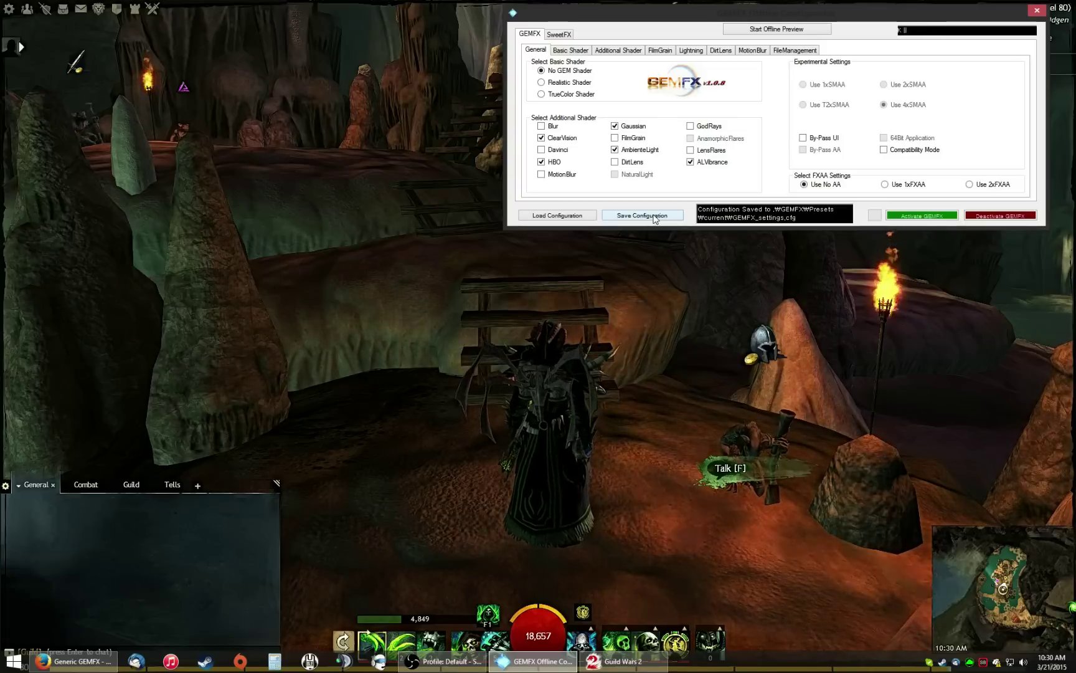
pyautogui.click(917, 216)
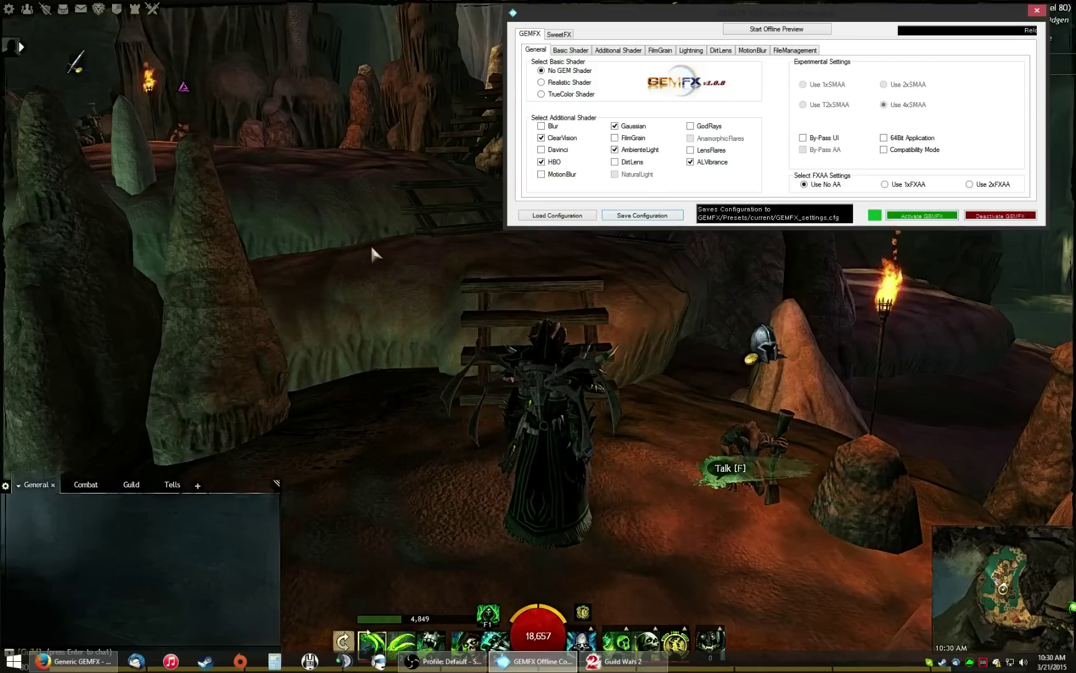
pyautogui.click(633, 327)
pyautogui.hotkey('alt', 'Tab')
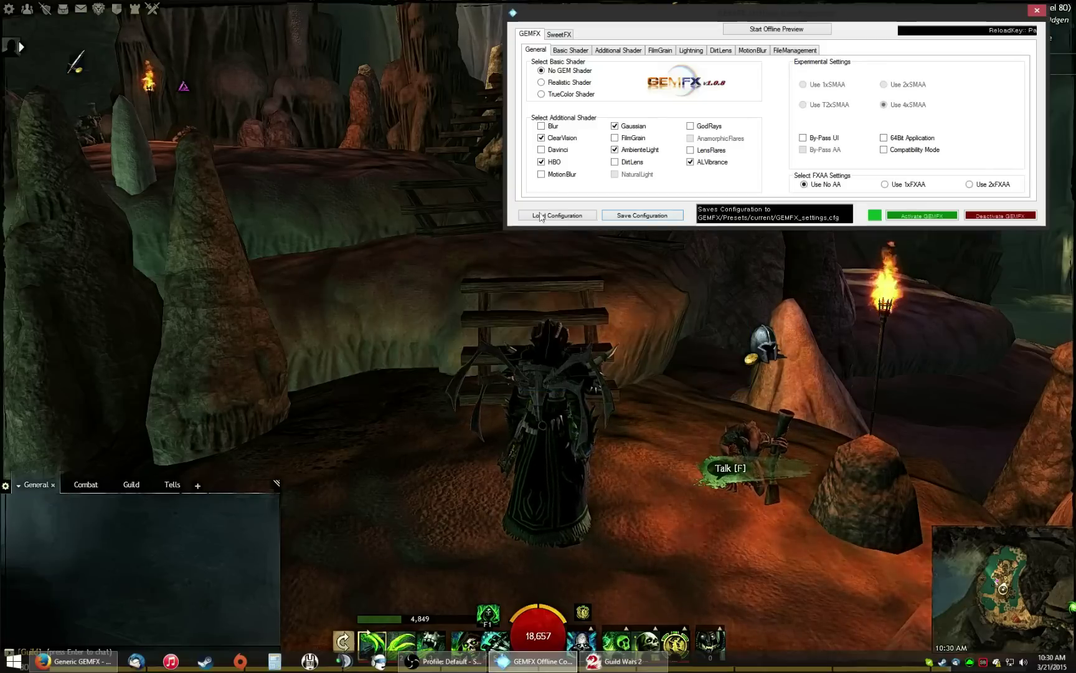
# Step: Enable the MotionBlur shader, save the configuration, and walk forward in Guild Wars 2 to test the effect
pyautogui.click(542, 174)
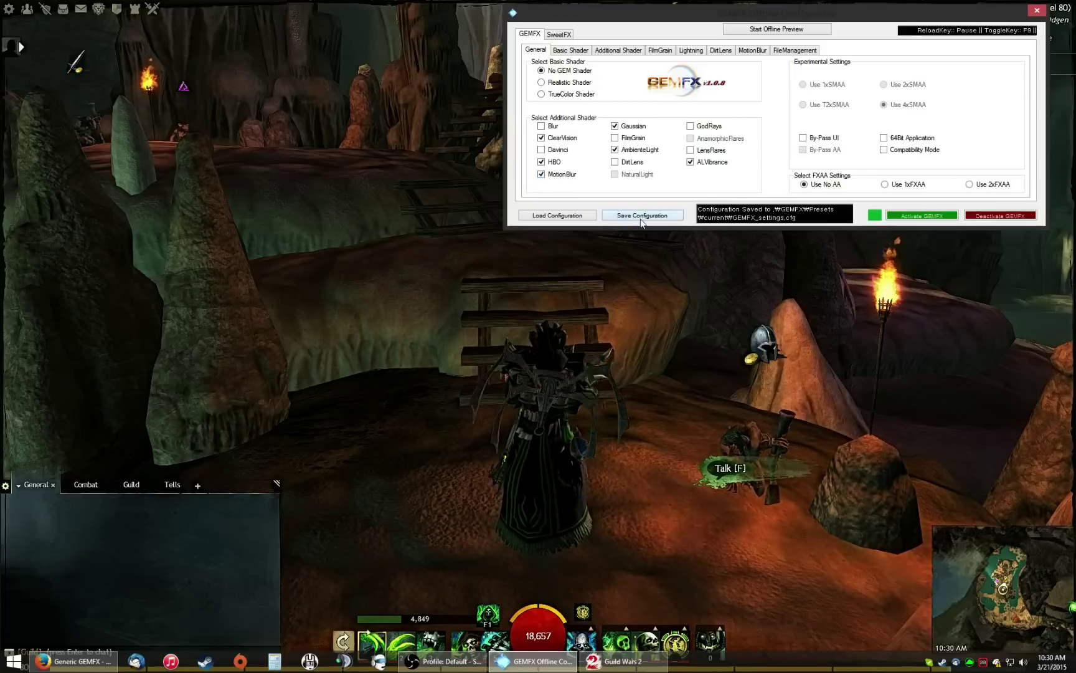
pyautogui.click(653, 317)
pyautogui.press('w')
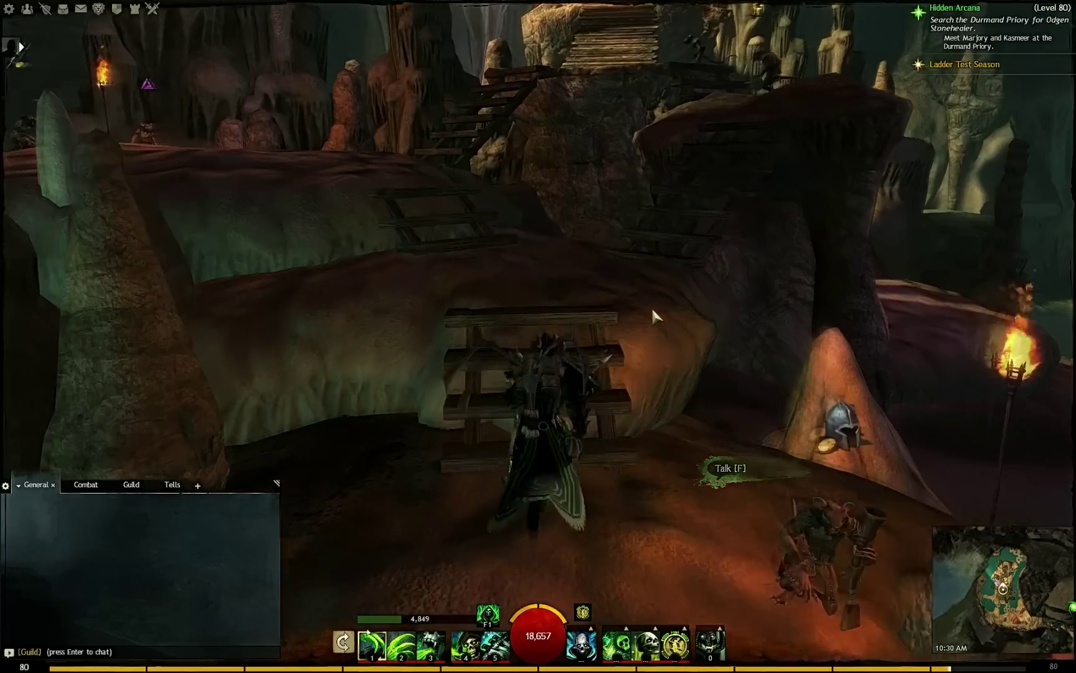
pyautogui.moveTo(652, 310); pyautogui.dragTo(670, 293)
# Step: Teleport to the Sanctum Harbor Waypoint in Lion's Arch and walk the character down towards the beach
pyautogui.press('m')
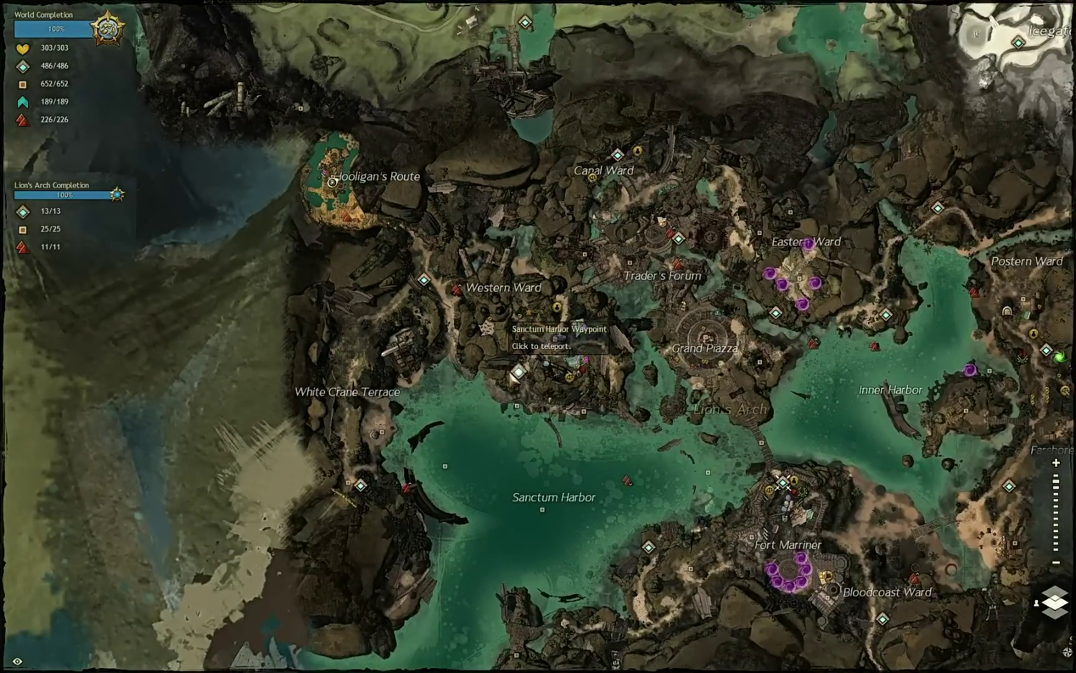
pyautogui.click(522, 375)
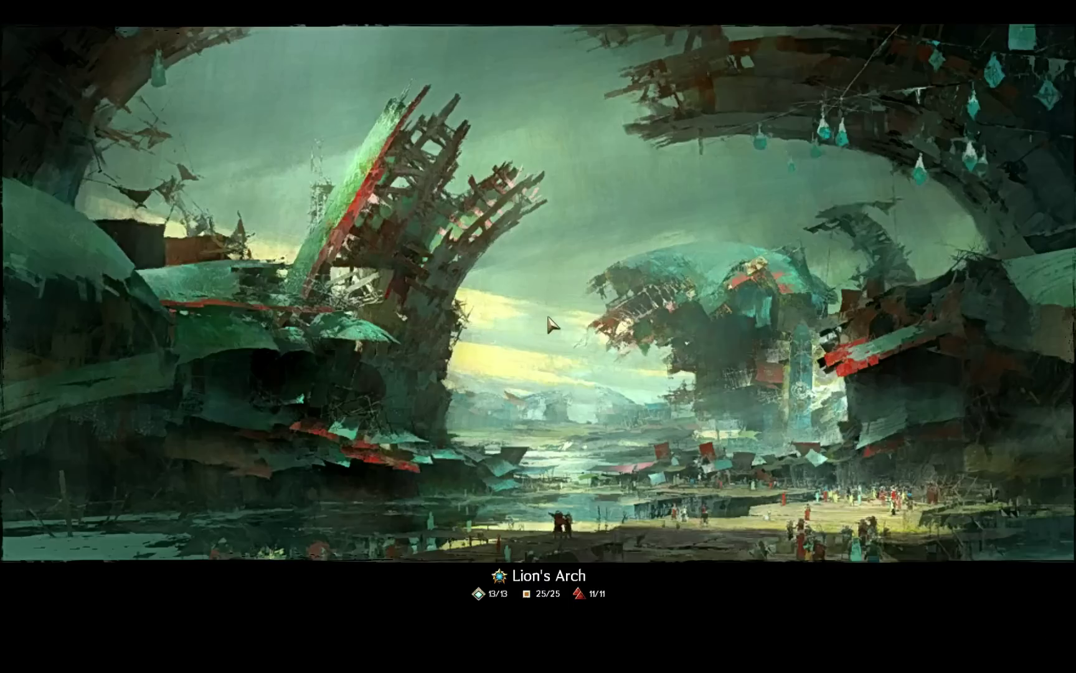
pyautogui.press('w')
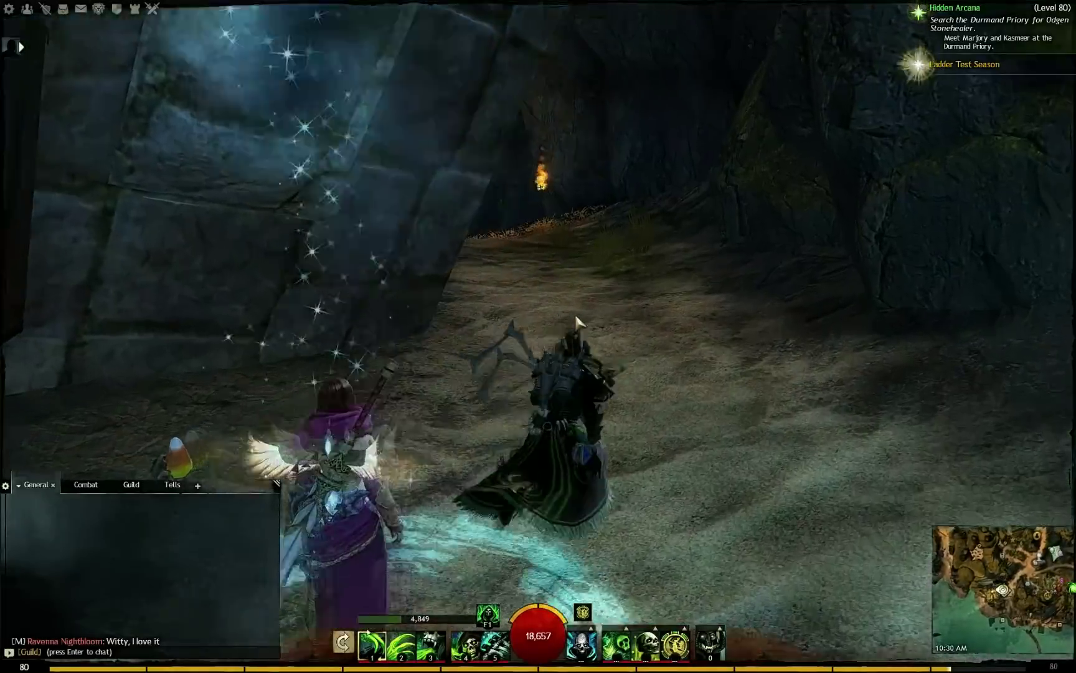
pyautogui.moveTo(577, 317); pyautogui.dragTo(779, 317)
pyautogui.press('w')
pyautogui.moveTo(544, 437); pyautogui.dragTo(473, 479)
pyautogui.press('w')
pyautogui.press('w')
pyautogui.press('w')
pyautogui.press('w')
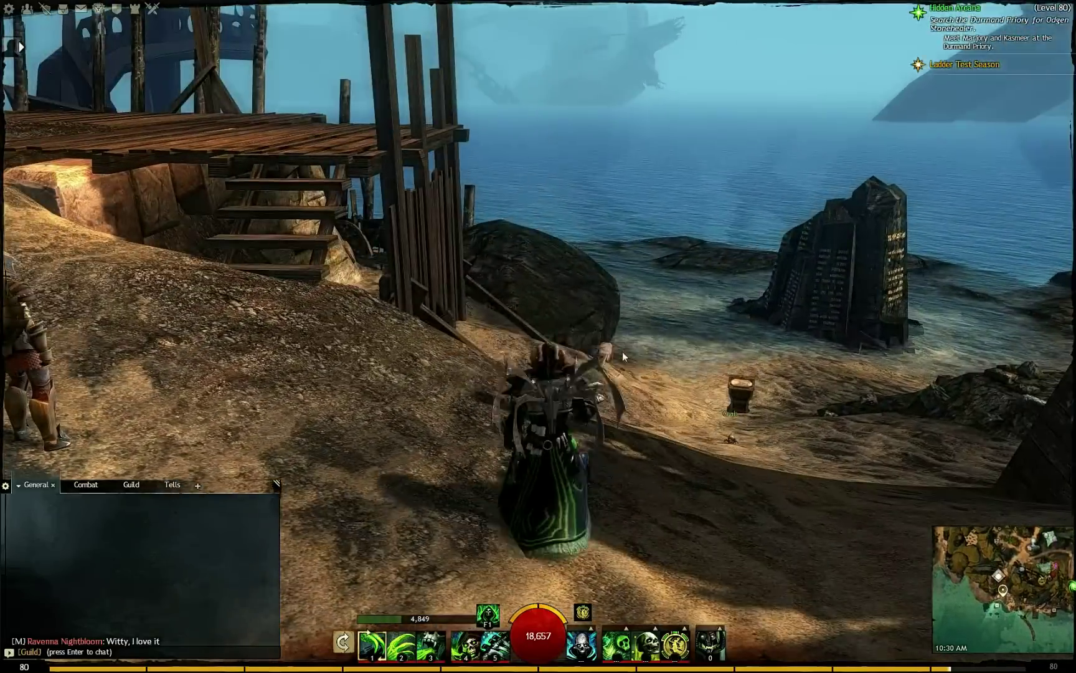
# Step: Look through the GEMFX shader settings, set the MotionBlur basic Intensity to 0.35, and save the configuration
pyautogui.hotkey('alt', 'Tab')
pyautogui.click(690, 51)
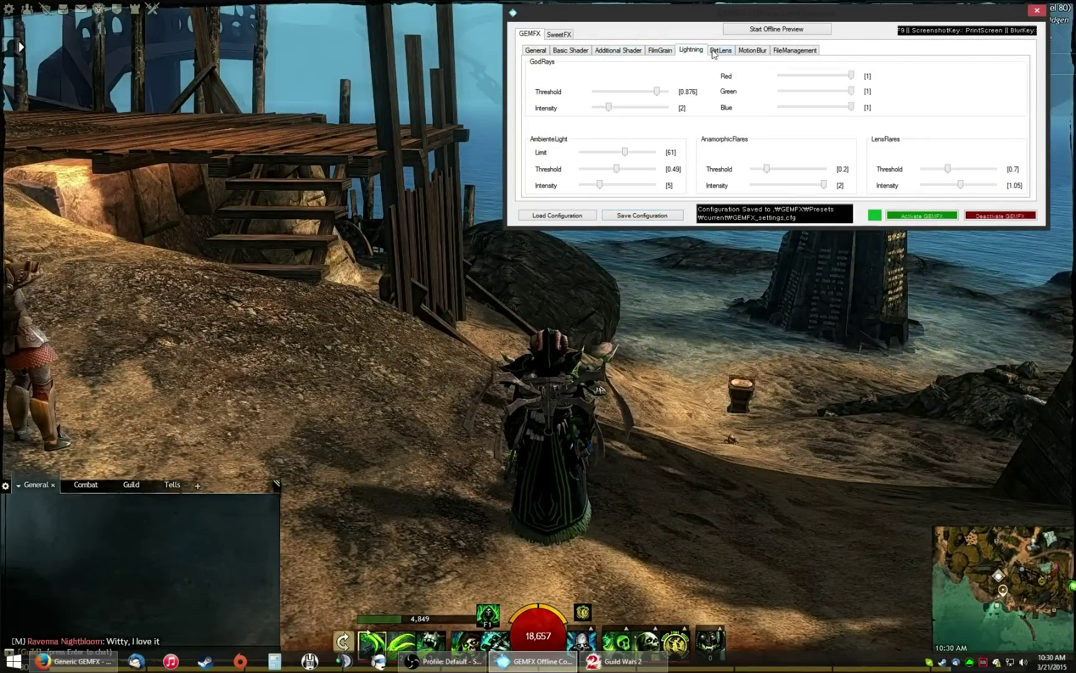
pyautogui.click(660, 50)
pyautogui.click(618, 50)
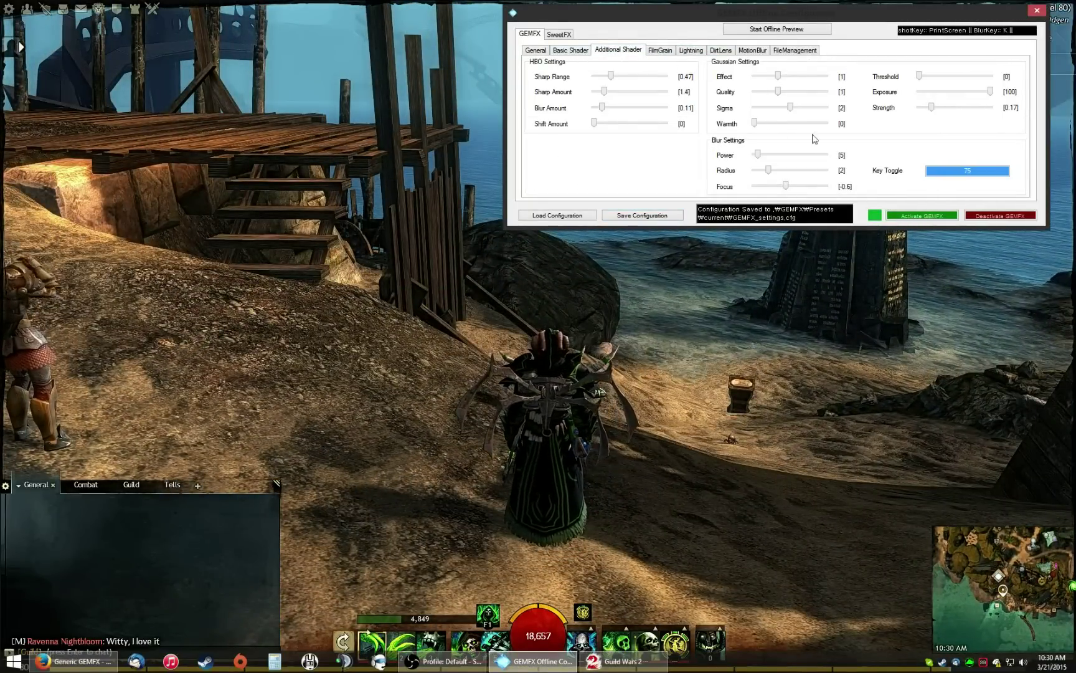
pyautogui.click(693, 51)
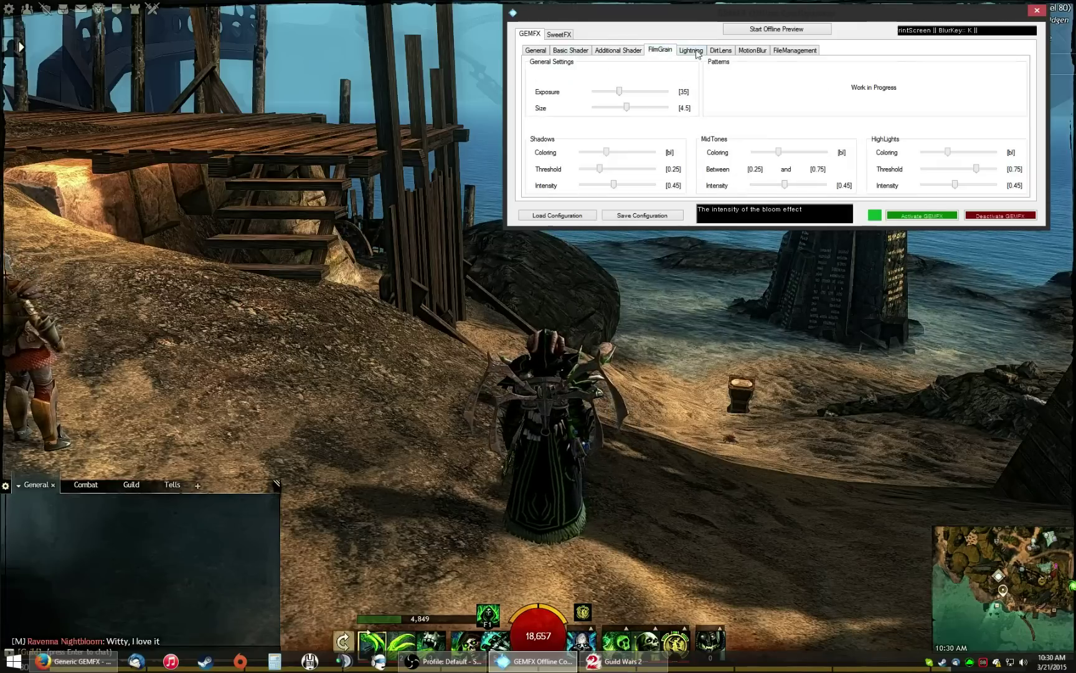
pyautogui.click(743, 54)
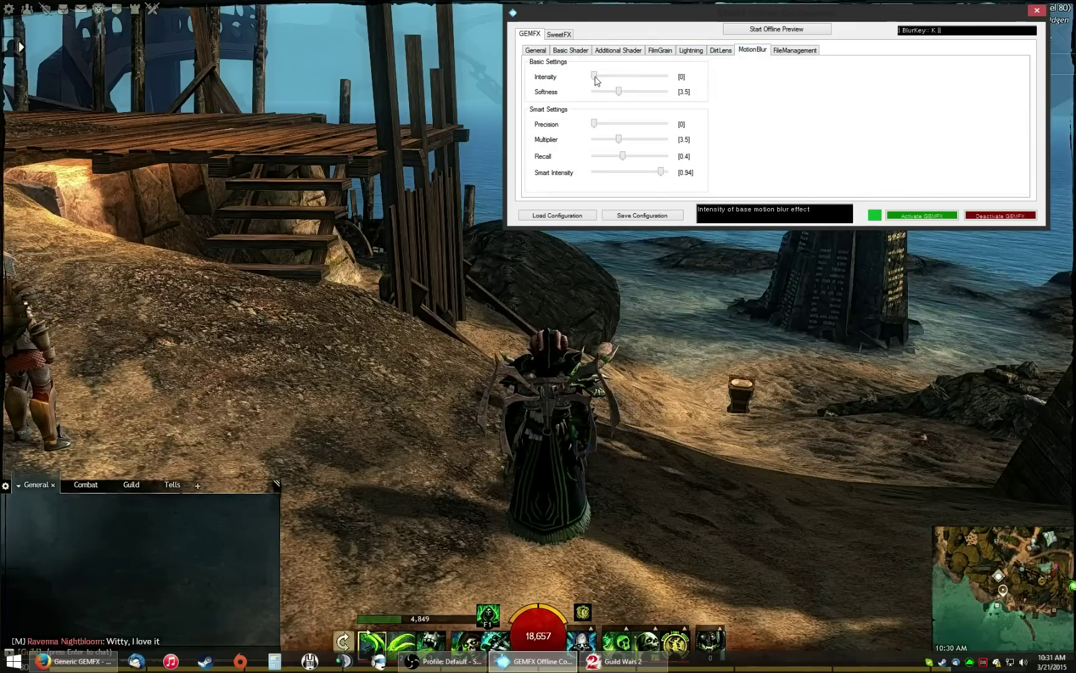
pyautogui.moveTo(595, 76); pyautogui.dragTo(619, 76)
pyautogui.click(642, 215)
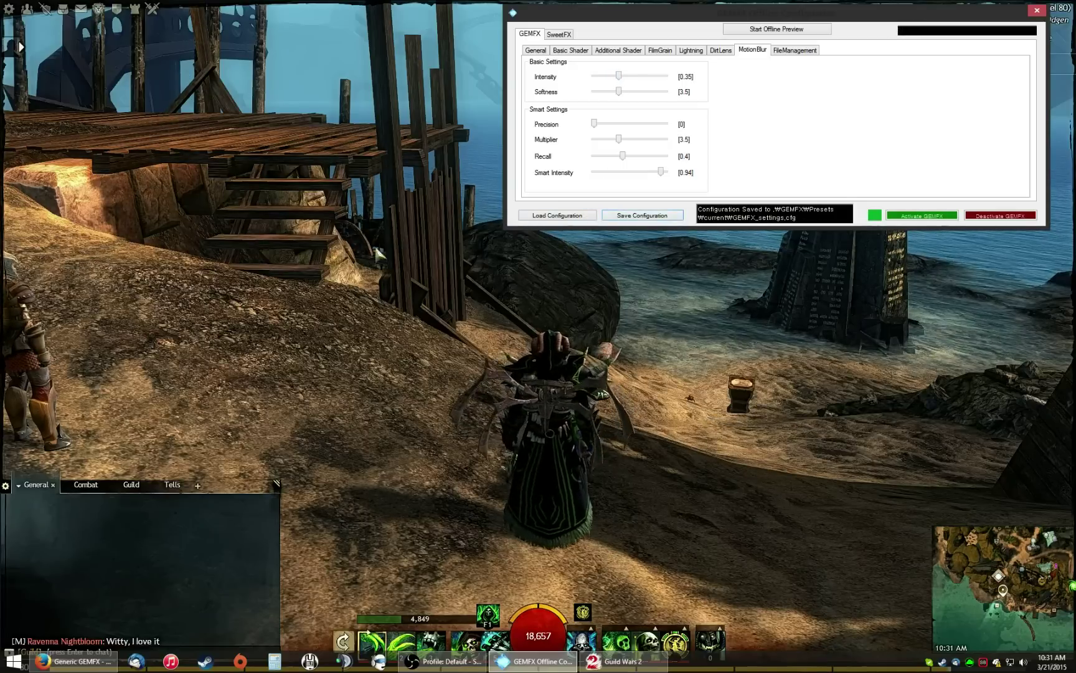
# Step: Return to Guild Wars 2 and run past the wooden platform towards the Marriner Plaque to view the motion blur
pyautogui.moveTo(561, 326); pyautogui.dragTo(436, 299)
pyautogui.press('w')
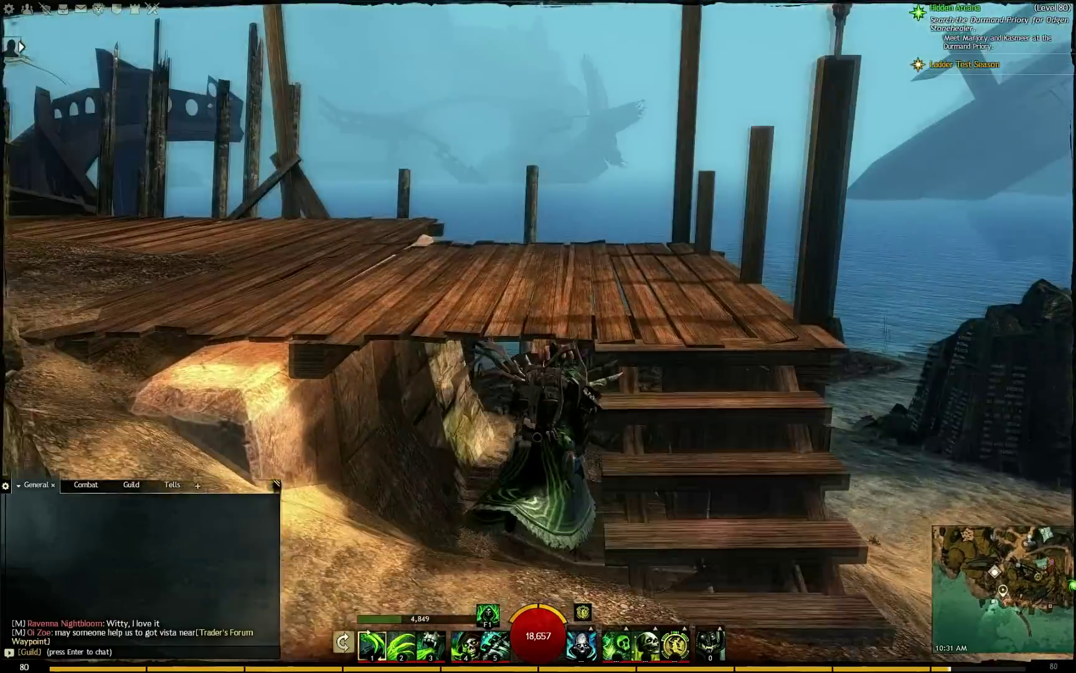
pyautogui.press('w')
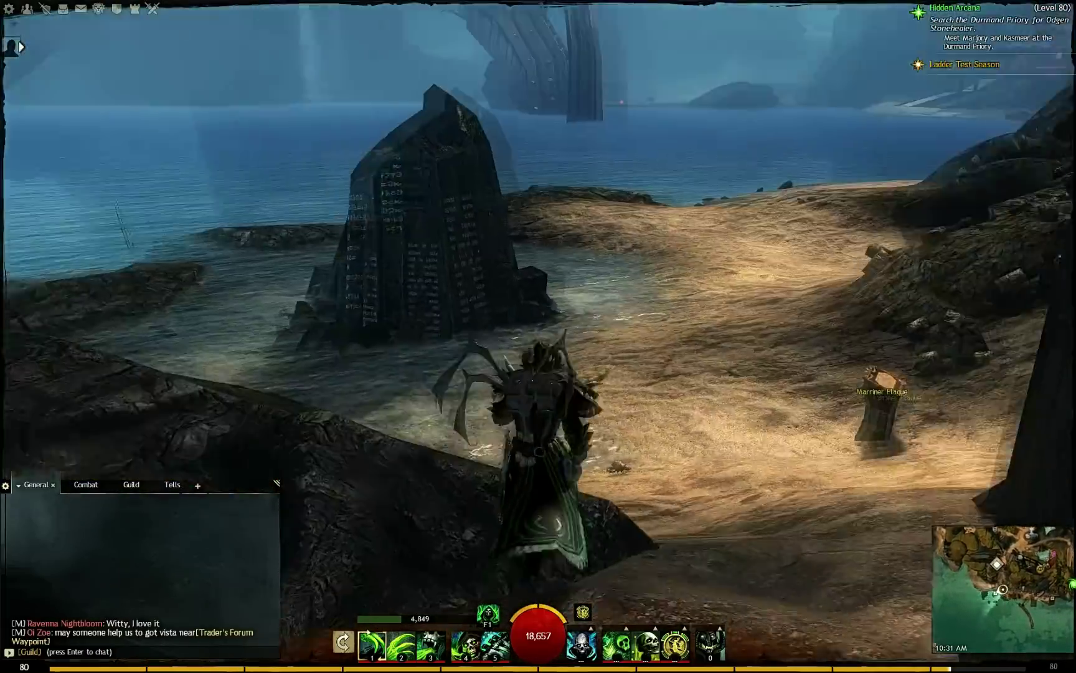
# Step: Disable the MotionBlur shader among the additional shaders and save the GEMFX configuration
pyautogui.hotkey('alt', 'Tab')
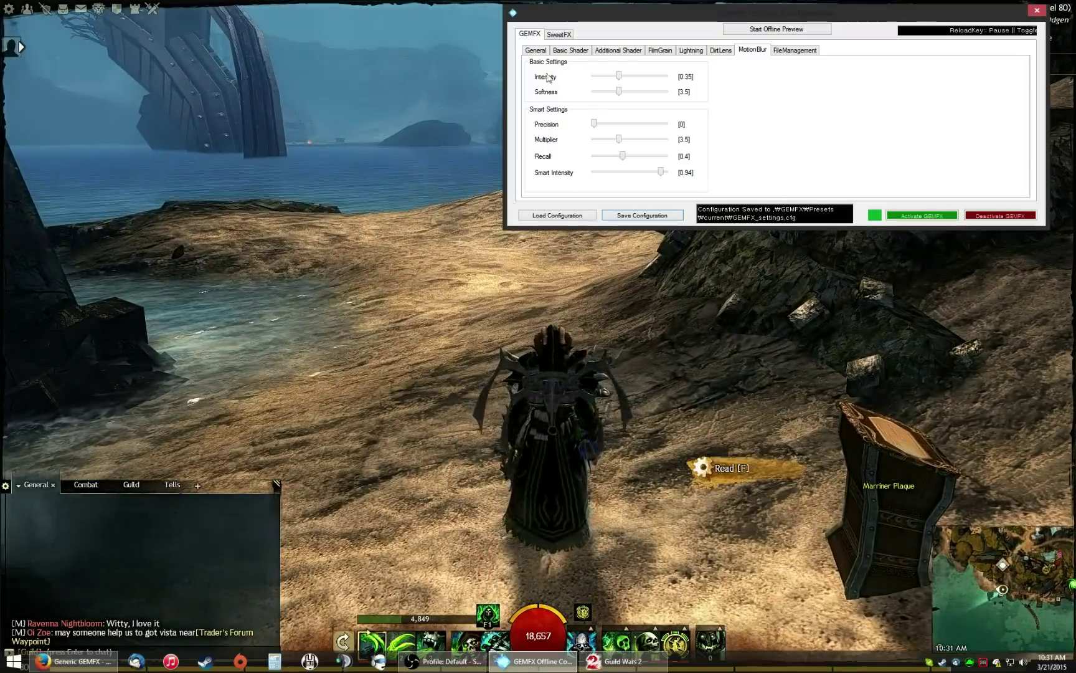
pyautogui.click(535, 49)
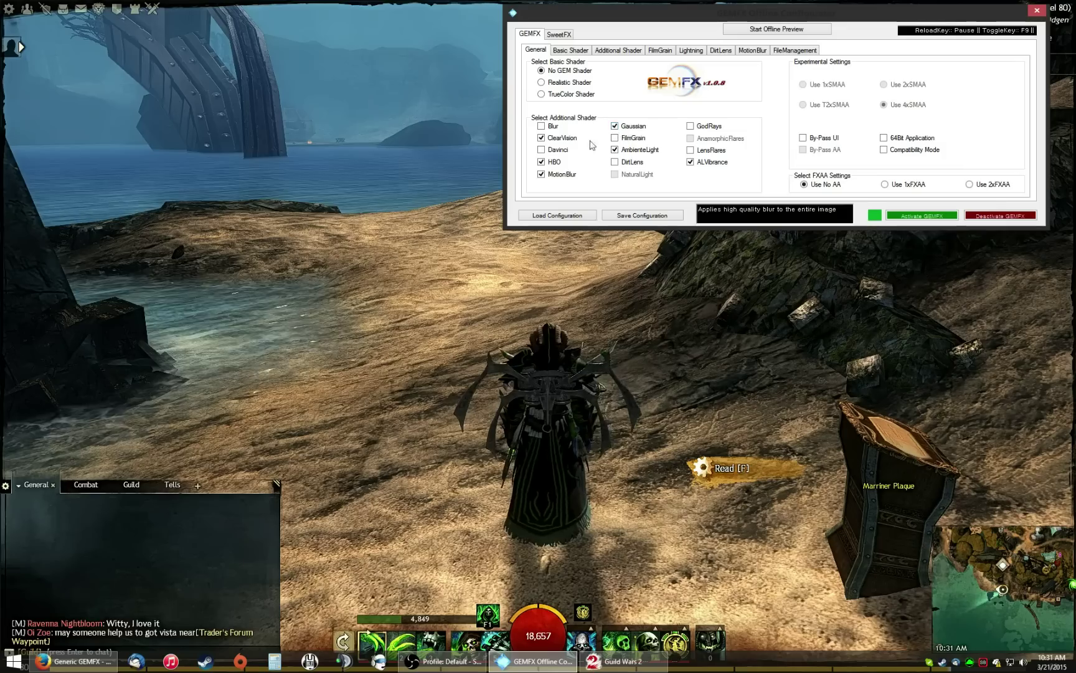
pyautogui.click(557, 175)
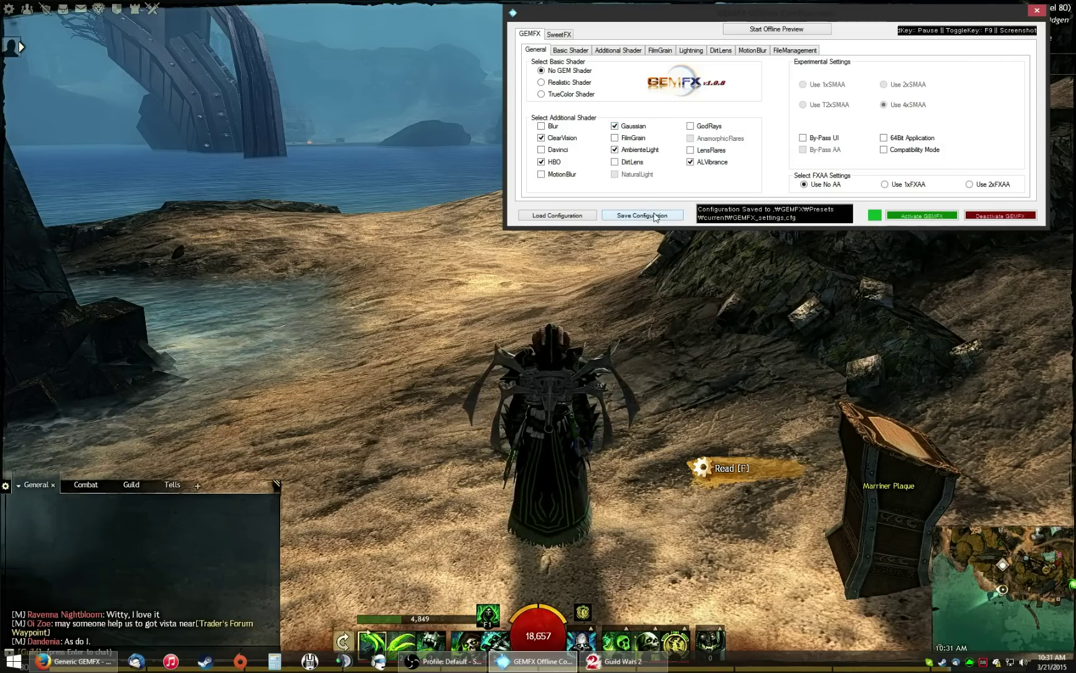
# Step: Return to Guild Wars 2 and move around the beach to view the scene without motion blur
pyautogui.hotkey('alt', 'Tab')
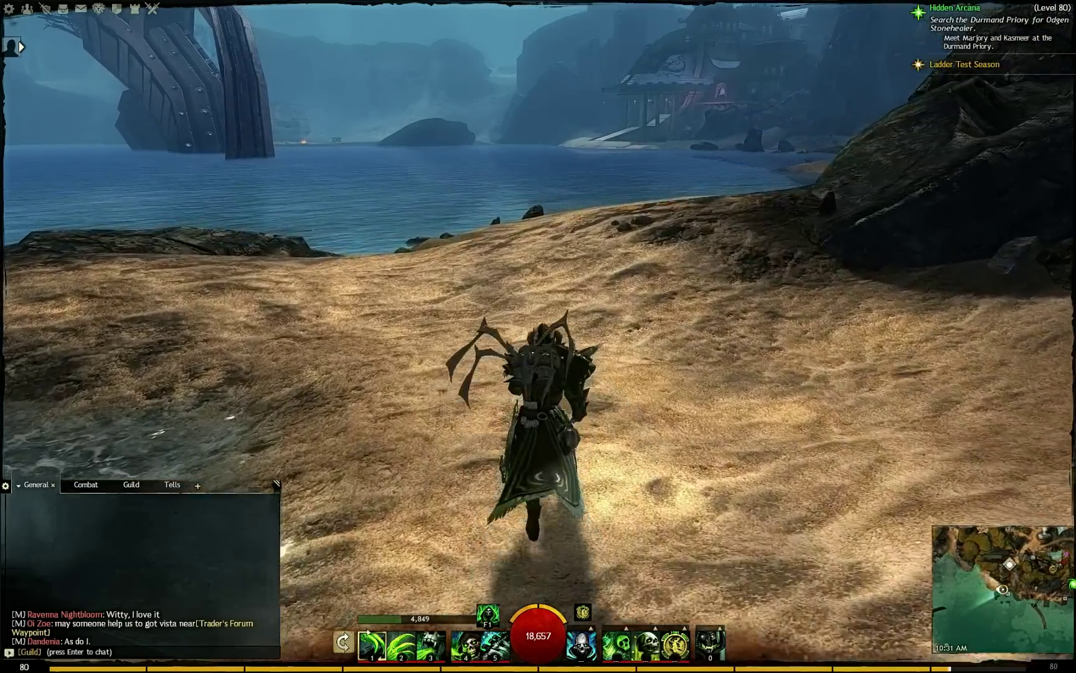
pyautogui.moveTo(643, 303); pyautogui.dragTo(269, 303)
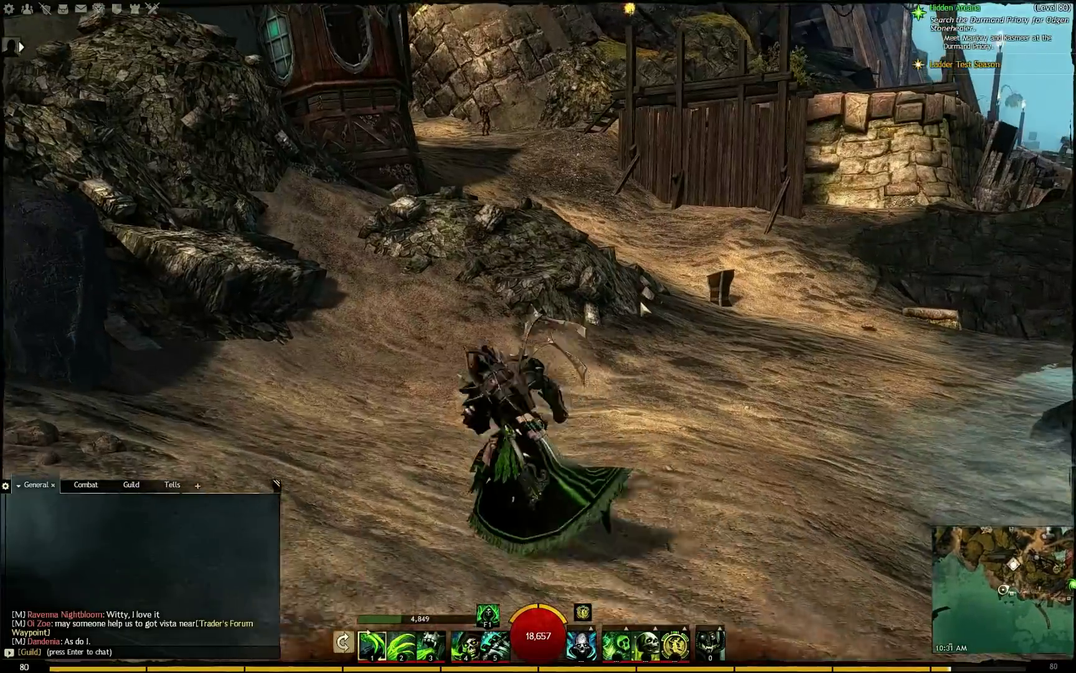
pyautogui.press('d')
pyautogui.moveTo(772, 377); pyautogui.dragTo(834, 383)
pyautogui.press('a')
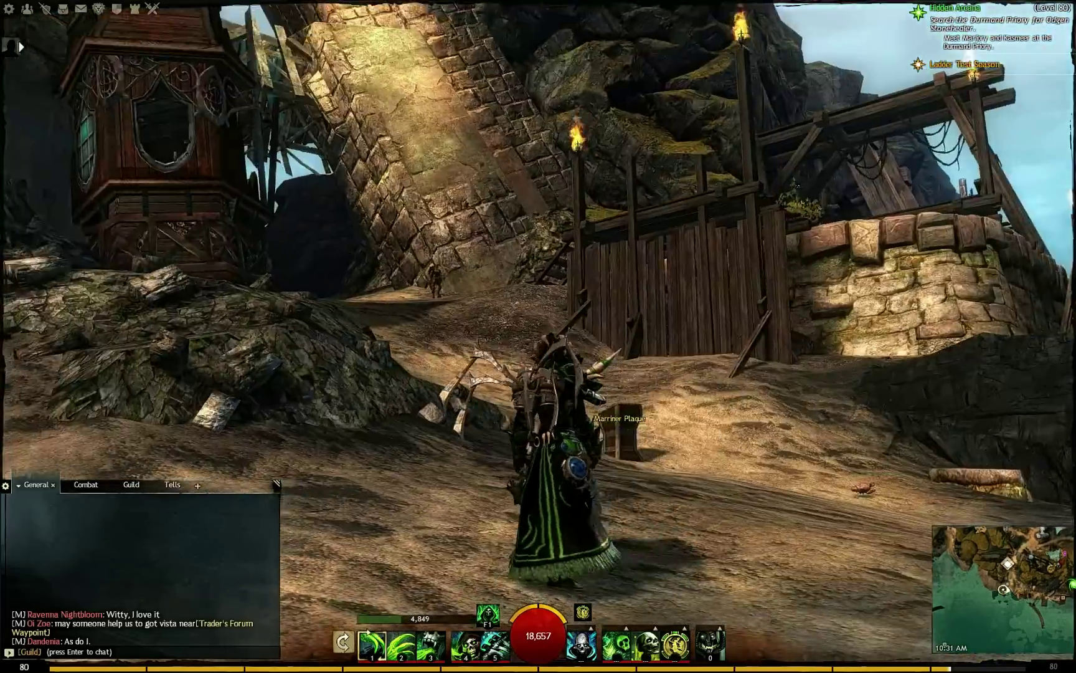
# Step: Select the TrueColor Shader as basic shader, save the configuration, and run along the beach to view its effect
pyautogui.hotkey('alt', 'Tab')
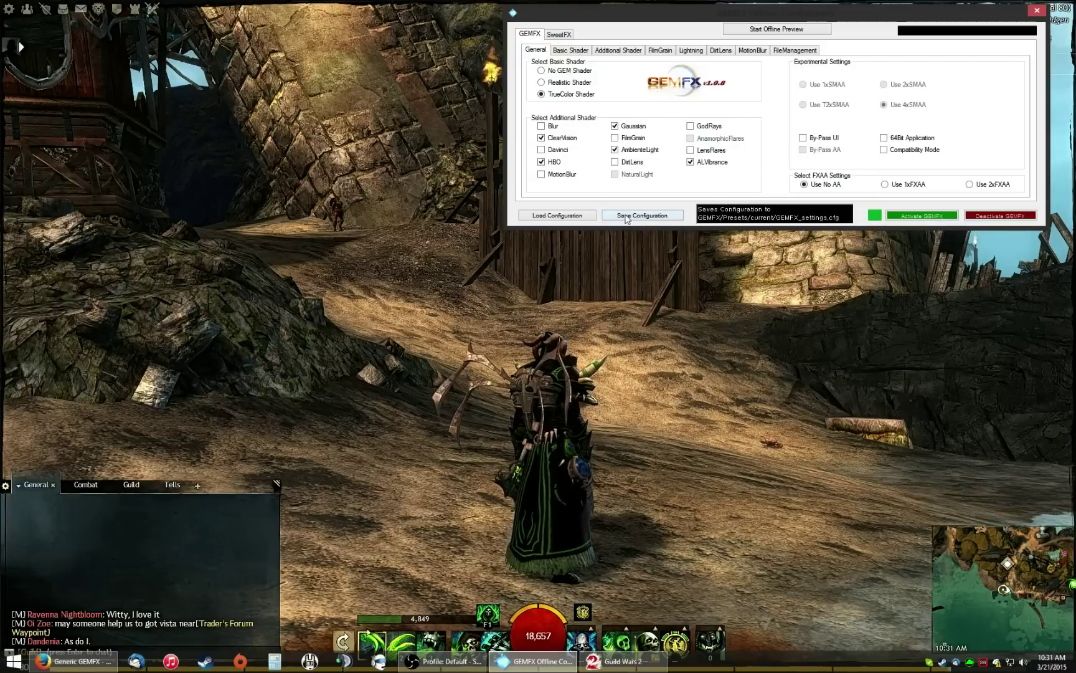
pyautogui.click(677, 411)
pyautogui.moveTo(676, 411); pyautogui.dragTo(371, 386)
pyautogui.press('w')
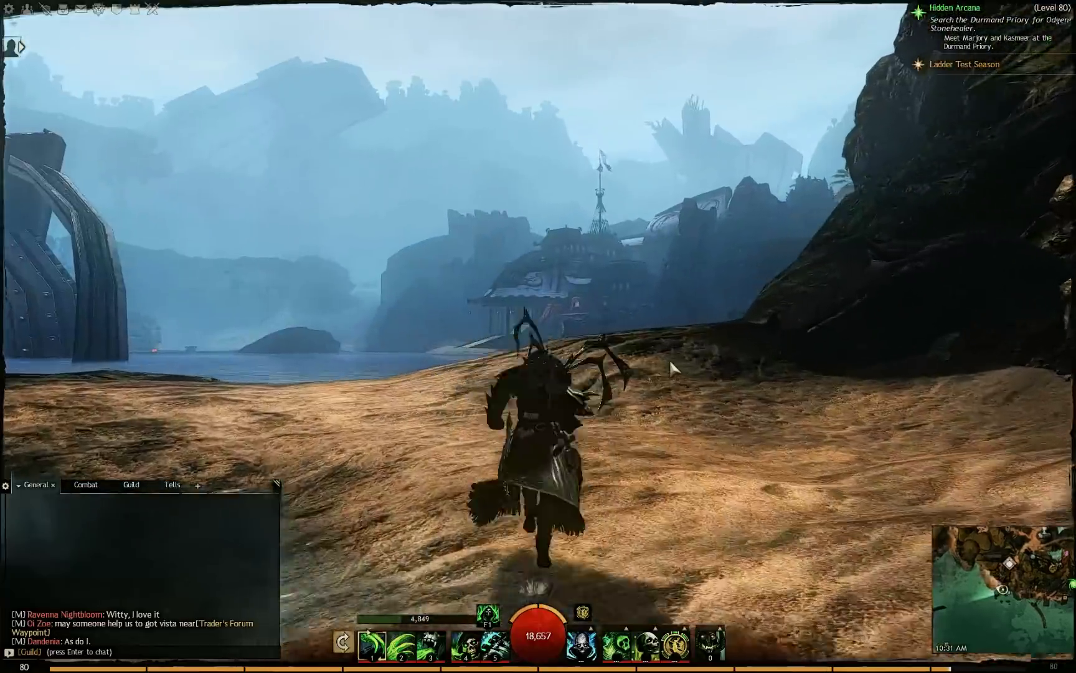
pyautogui.moveTo(670, 362); pyautogui.dragTo(758, 362)
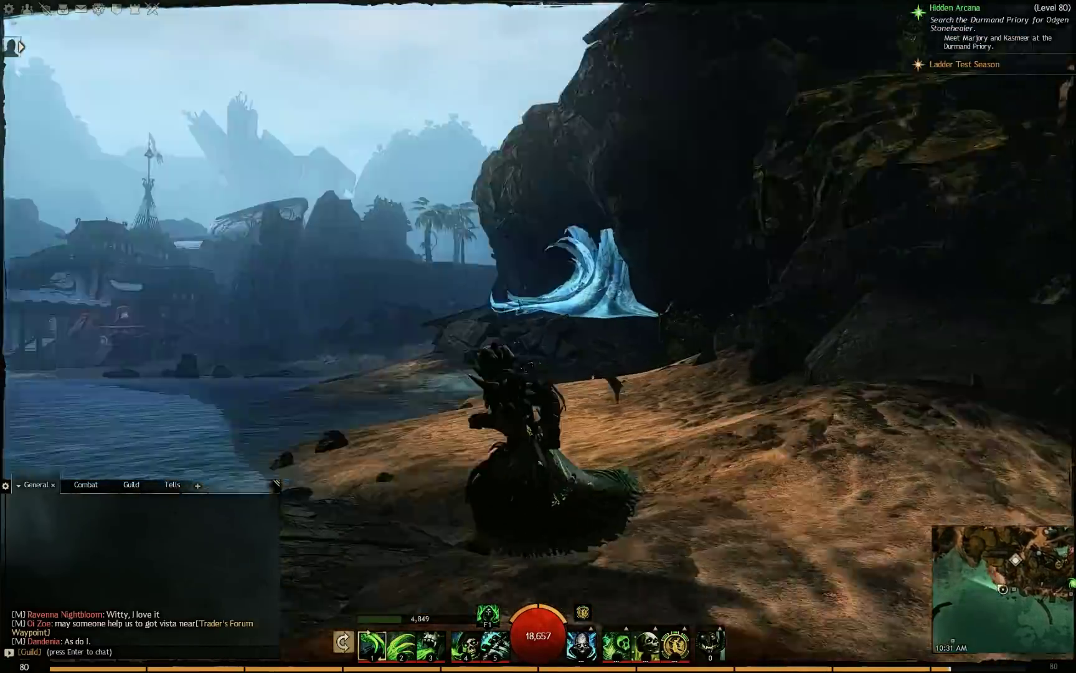
pyautogui.moveTo(668, 384); pyautogui.dragTo(886, 384)
# Step: Set the basic shader to No GEM Shader, save the configuration, and view the character up close in the game
pyautogui.hotkey('alt', 'Tab')
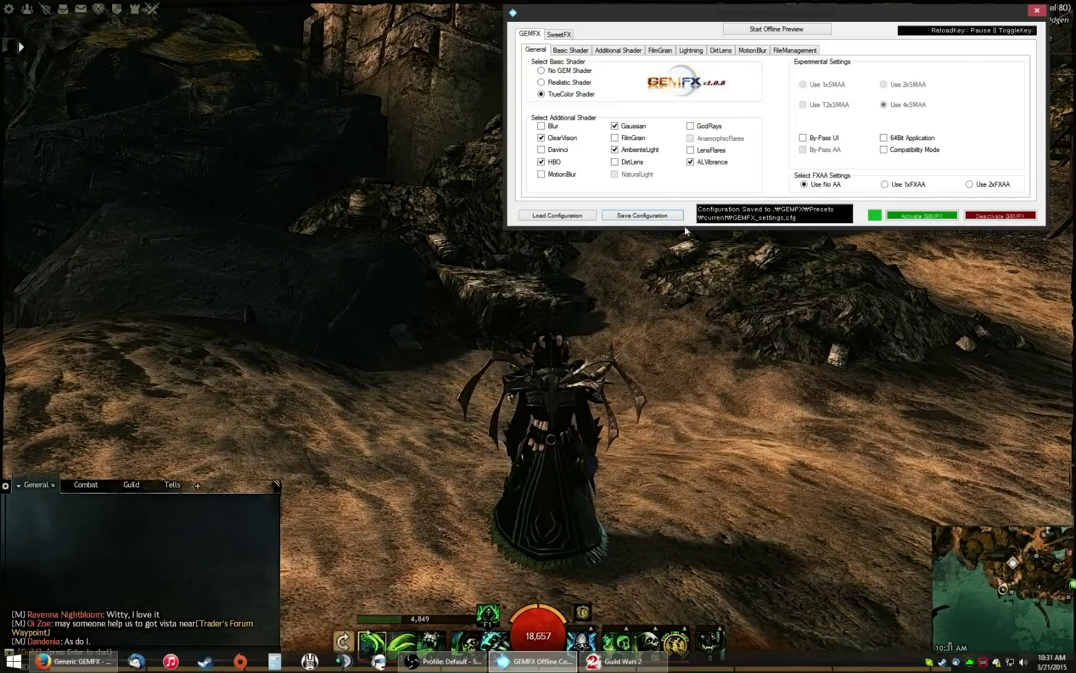
pyautogui.moveTo(574, 72)
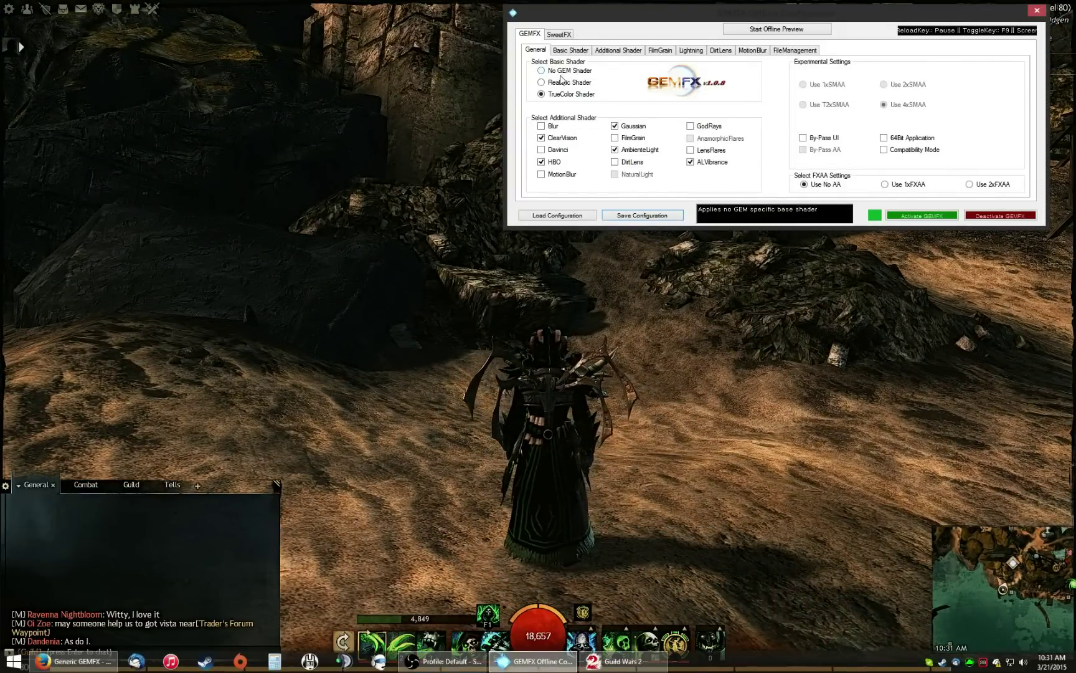
pyautogui.click(624, 216)
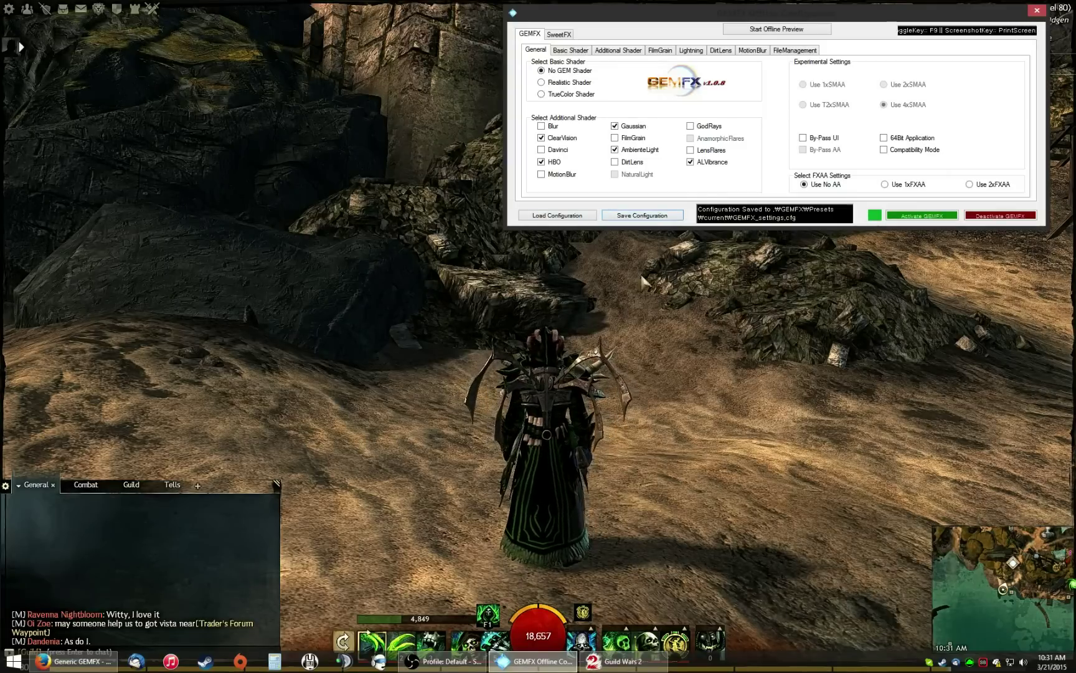
pyautogui.click(621, 380)
pyautogui.scroll(5, 721, 354)
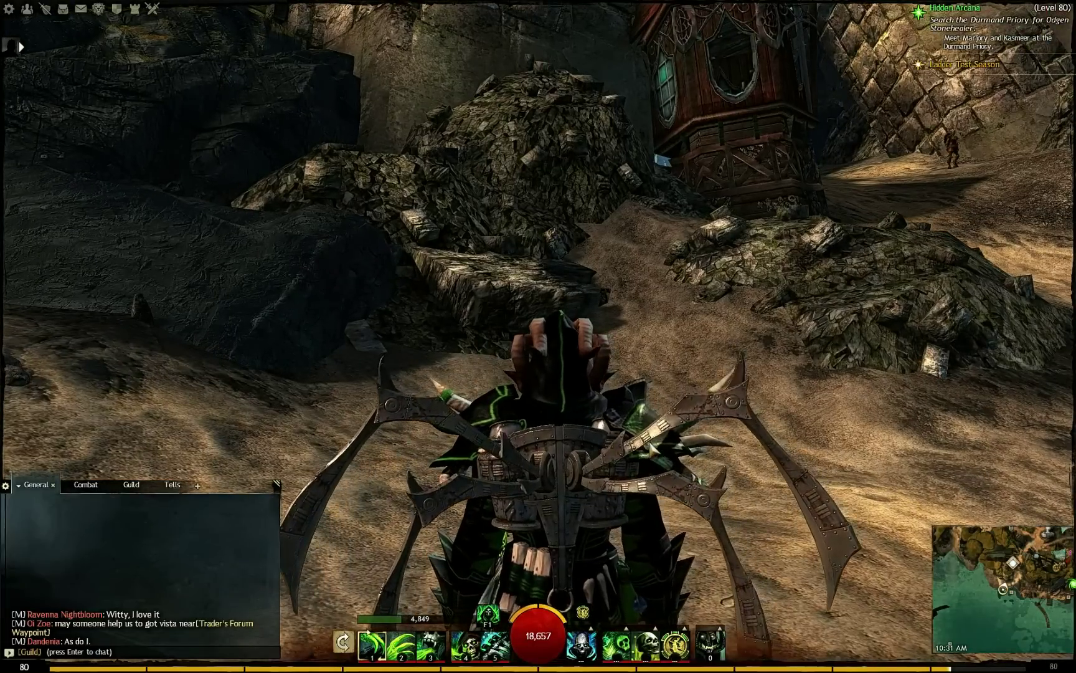
pyautogui.moveTo(676, 416); pyautogui.dragTo(738, 430)
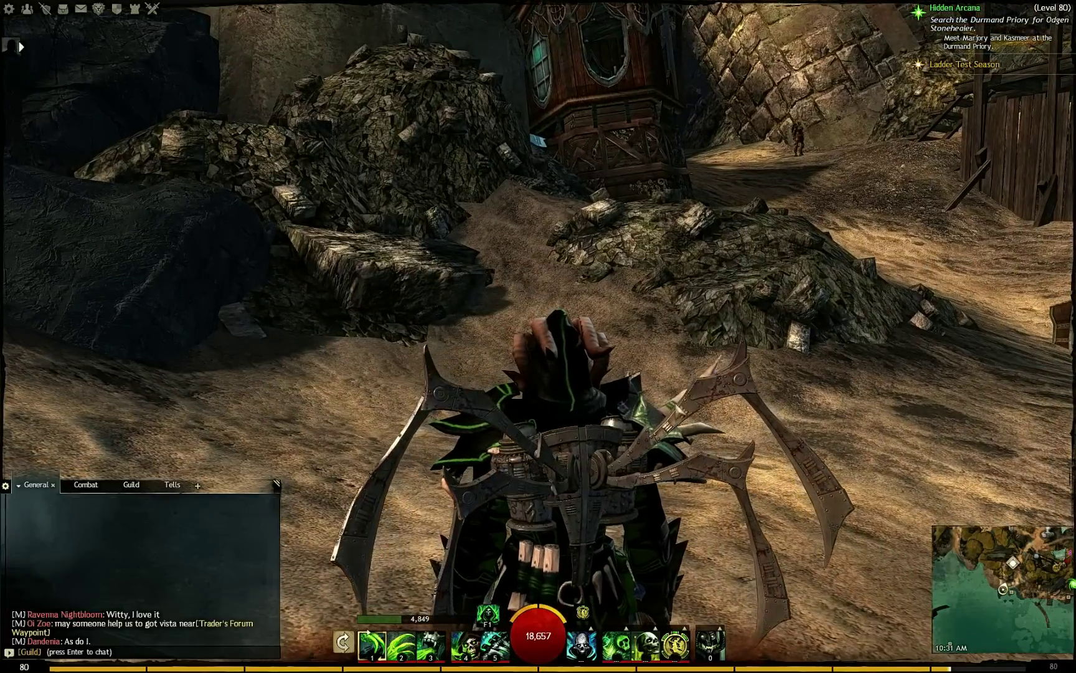
# Step: Disable the Gaussian shader in the GEMFX configurator and save the configuration
pyautogui.hotkey('alt', 'Tab')
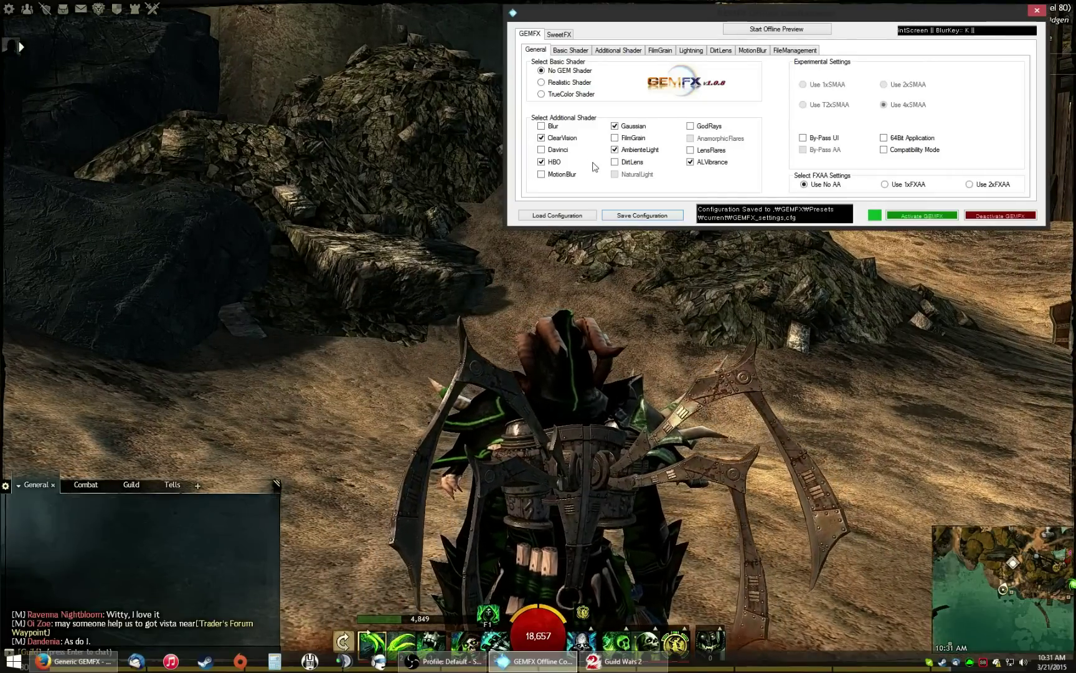
pyautogui.click(641, 127)
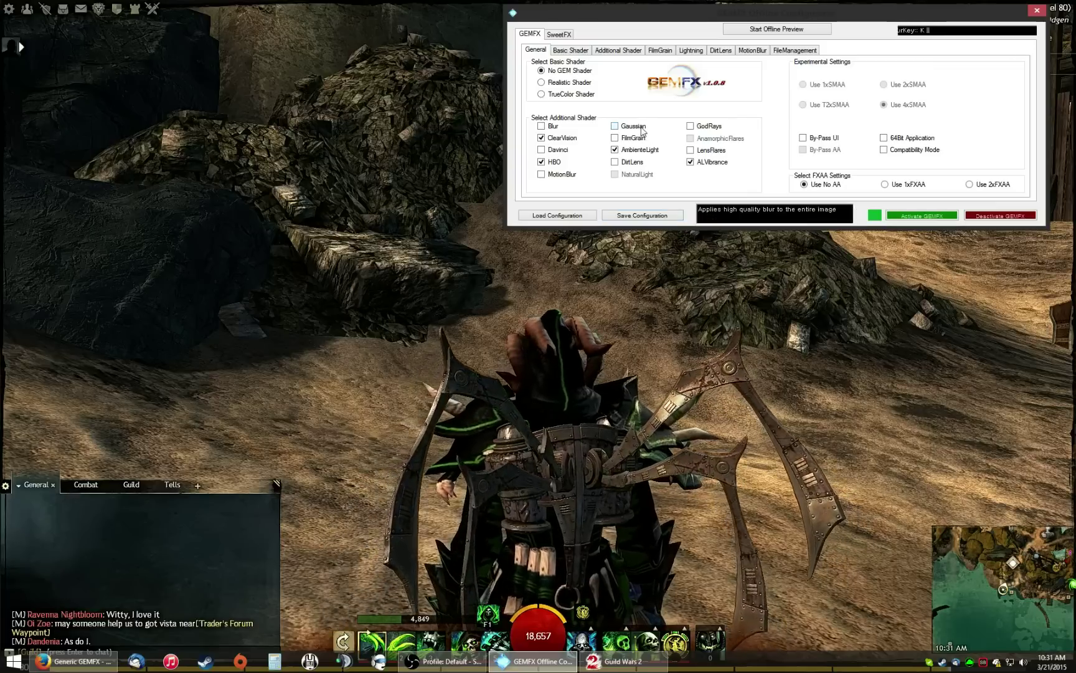
pyautogui.click(644, 216)
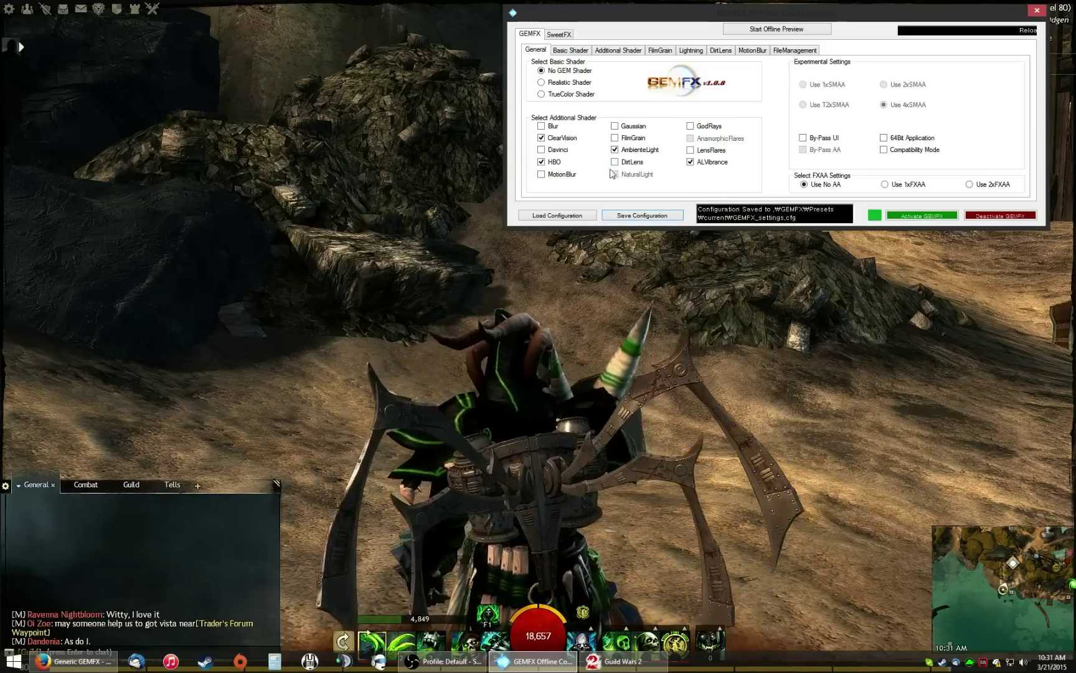
# Step: Enable the Gaussian shader, save the configuration, and move along the beach in Guild Wars 2 to view its effect
pyautogui.click(632, 126)
pyautogui.click(647, 215)
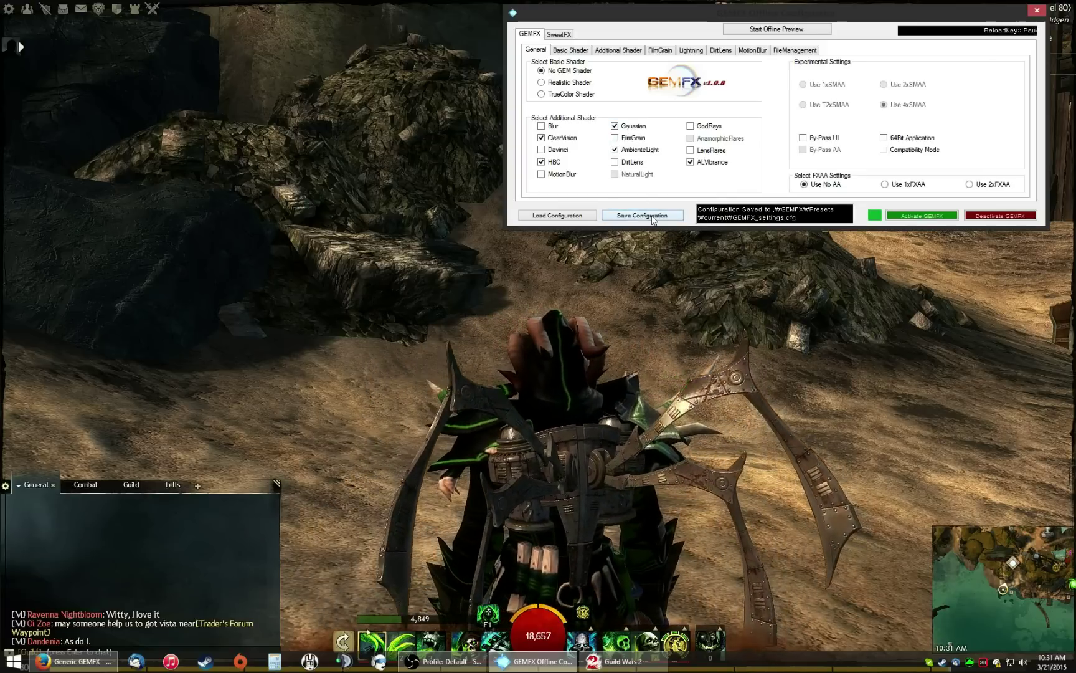
pyautogui.click(379, 271)
pyautogui.moveTo(379, 271); pyautogui.dragTo(442, 286)
pyautogui.press('w')
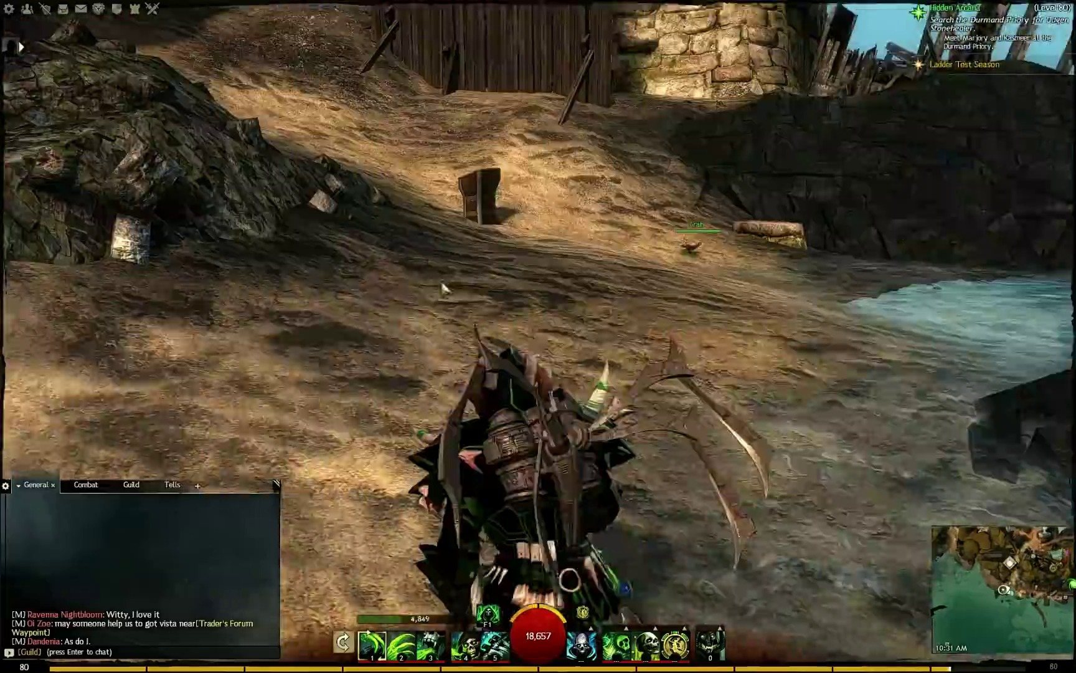
pyautogui.scroll(-4, 488, 363)
pyautogui.moveTo(680, 264)
pyautogui.mouseDown()
pyautogui.moveTo(262, 264)
pyautogui.moveTo(680, 264)
pyautogui.mouseUp()
pyautogui.press('space')
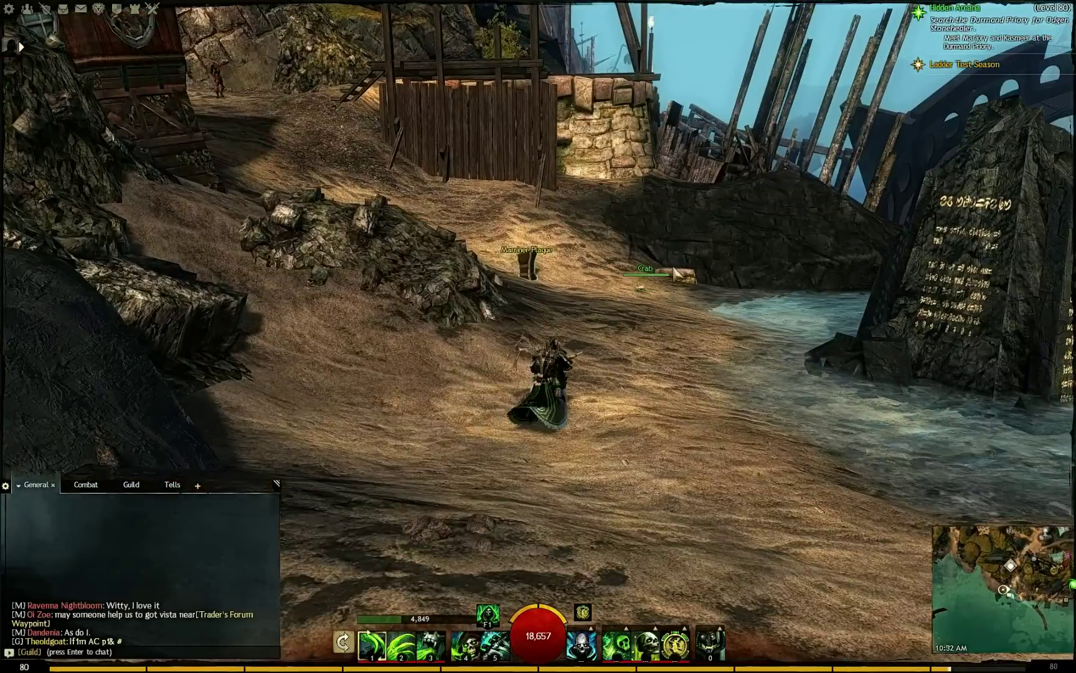
# Step: Switch to the GEMFX configurator and review the shader selection, the basic shader sliders, and the HBO, Gaussian and Blur settings
pyautogui.hotkey('alt', 'Tab')
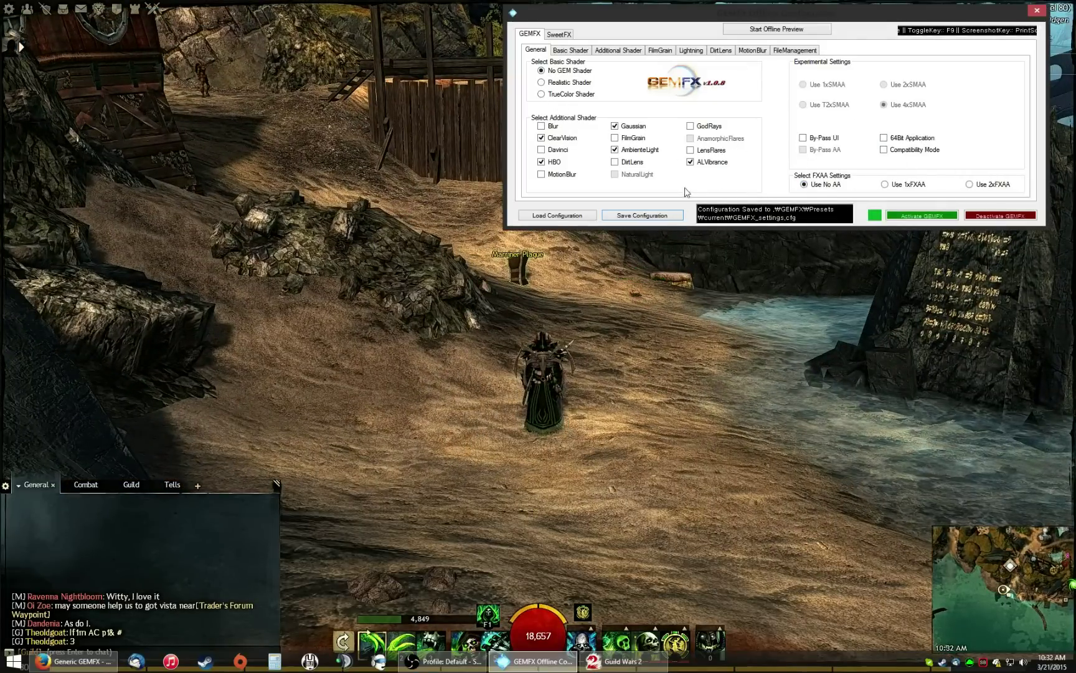
pyautogui.moveTo(557, 155)
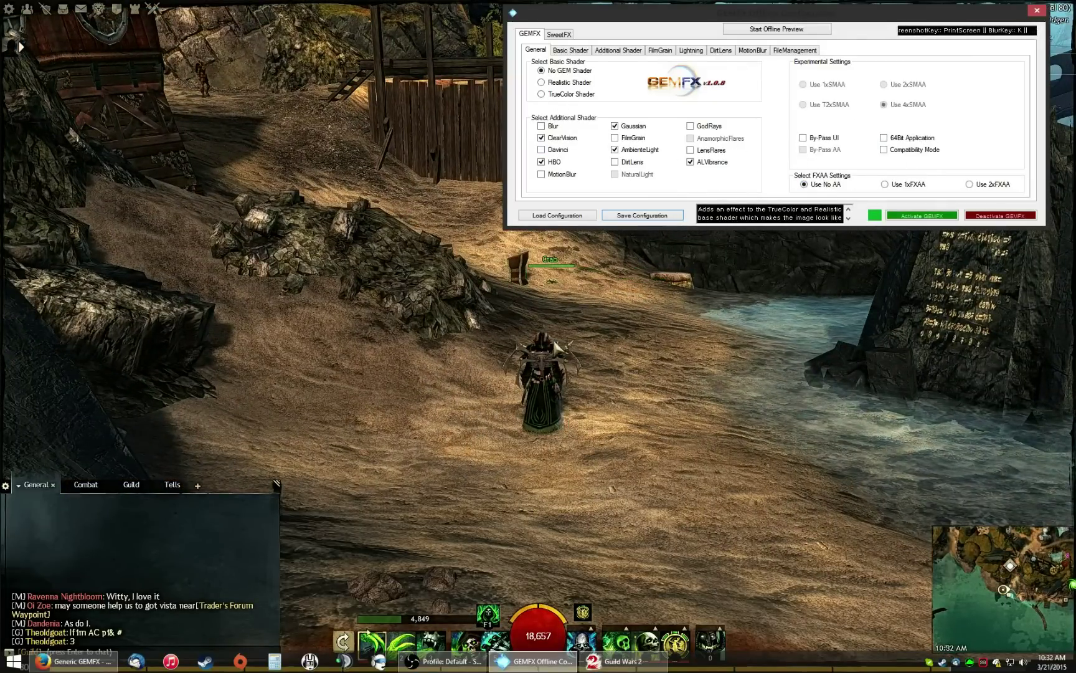
pyautogui.click(541, 138)
pyautogui.moveTo(626, 130)
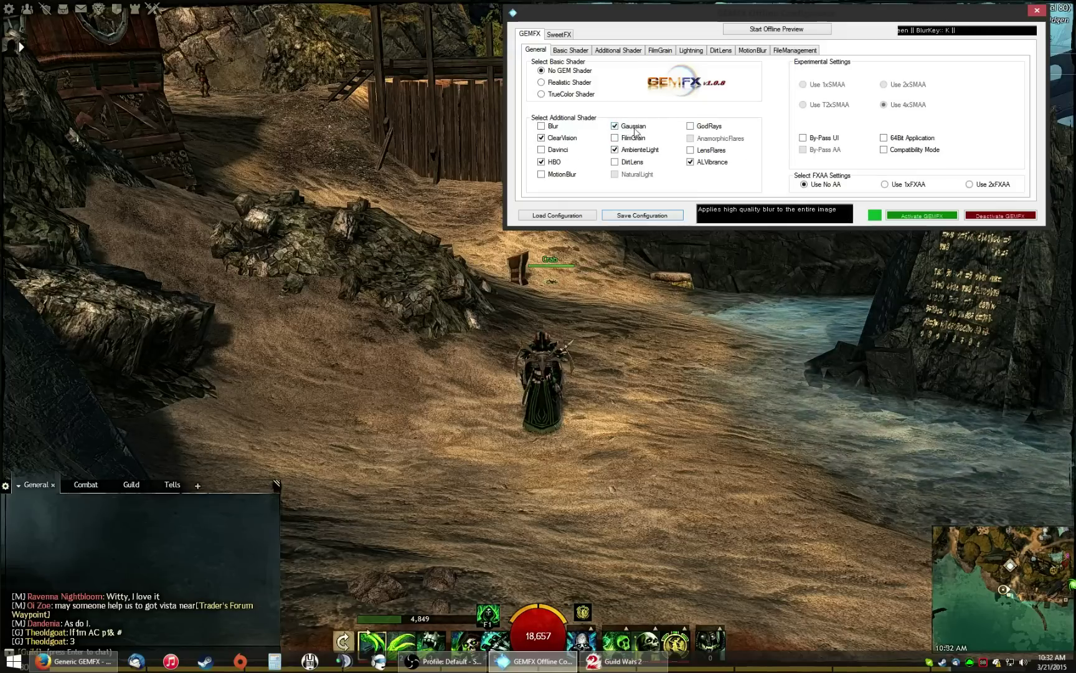
pyautogui.click(579, 53)
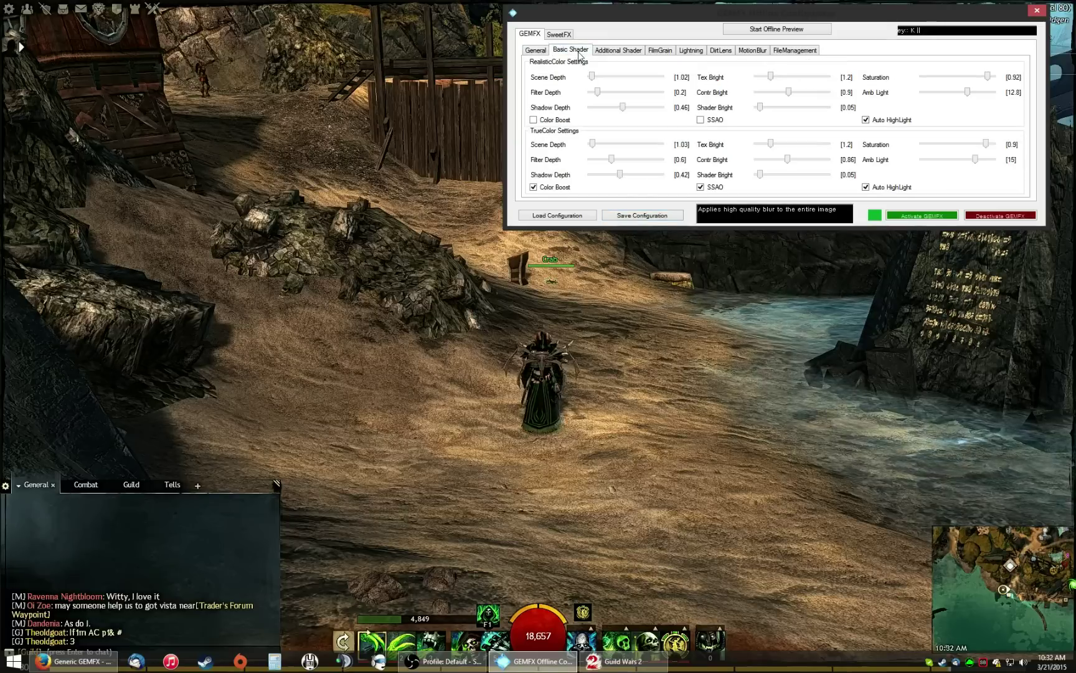
pyautogui.click(617, 51)
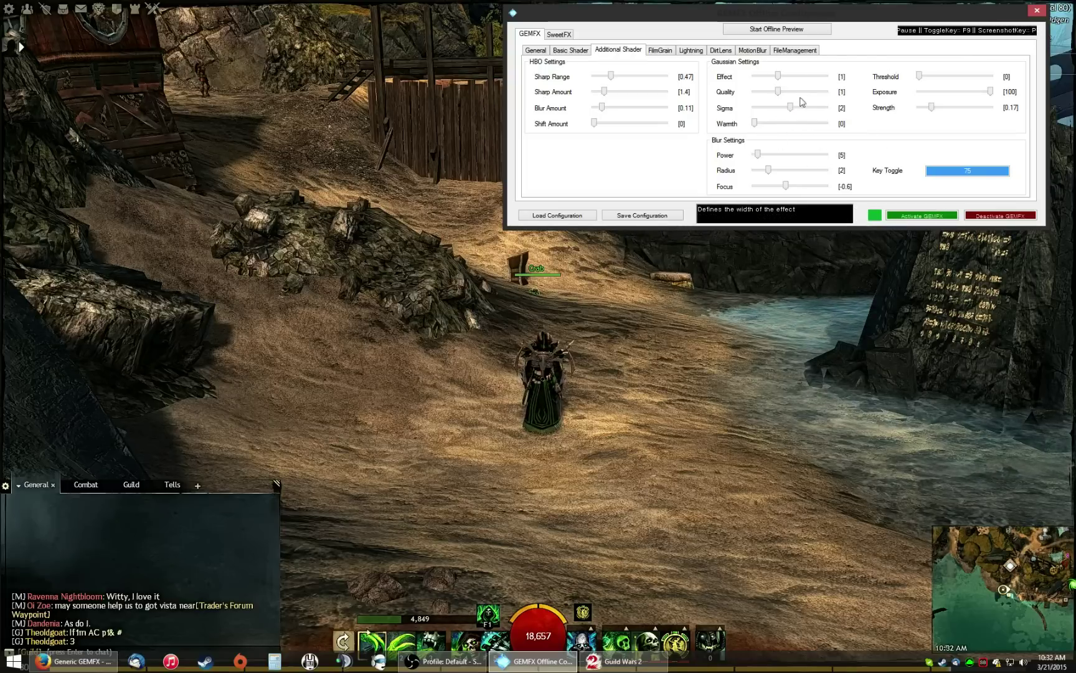
# Step: Examine the SweetFX shader selection and LumaSharpen settings, and return to the general GEMFX settings
pyautogui.click(567, 35)
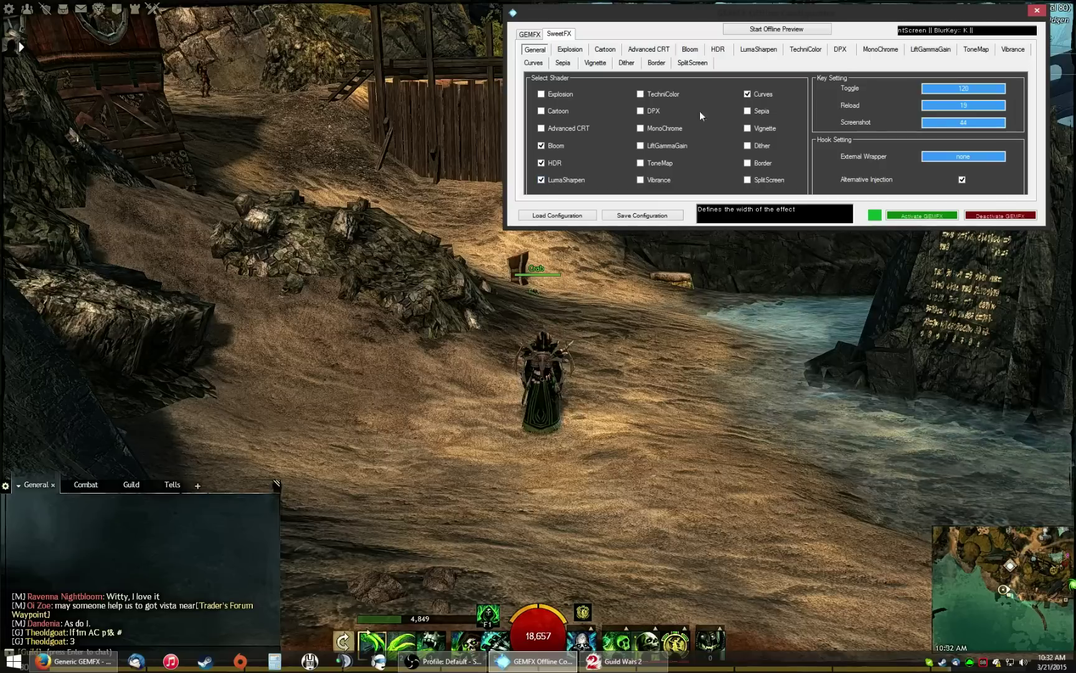
pyautogui.click(755, 52)
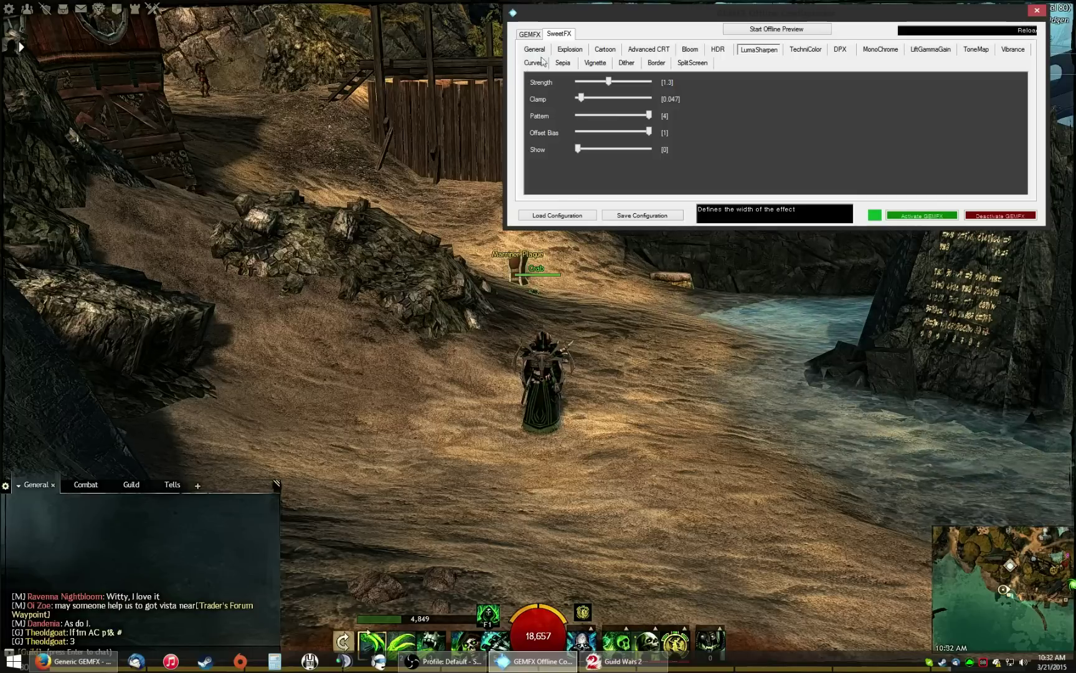
pyautogui.click(532, 34)
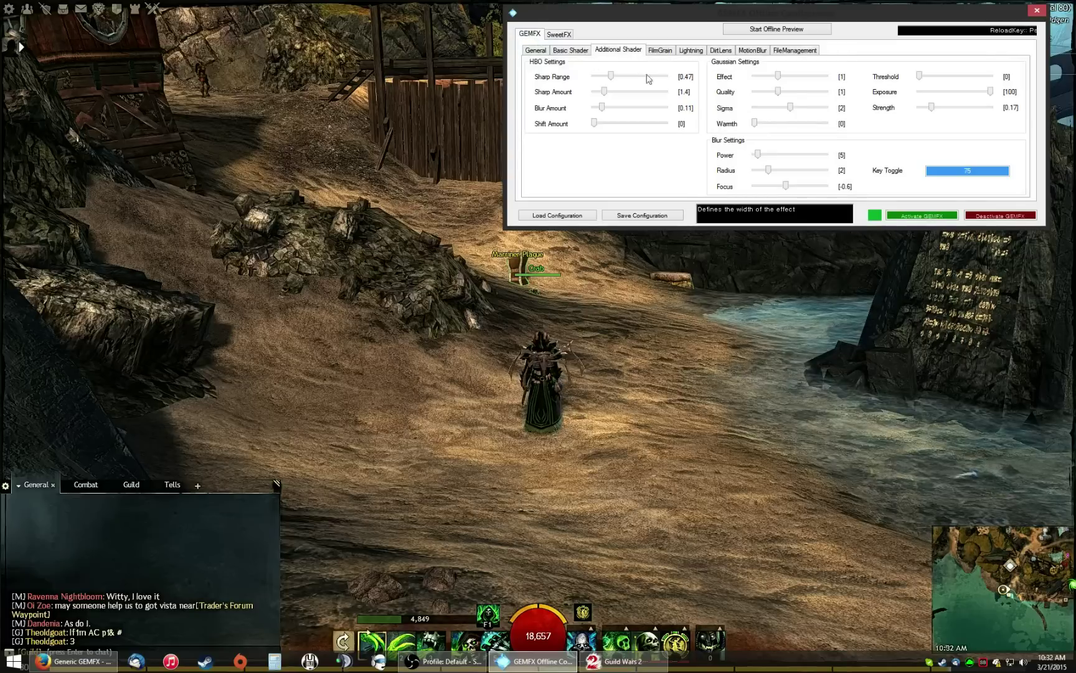
pyautogui.click(534, 52)
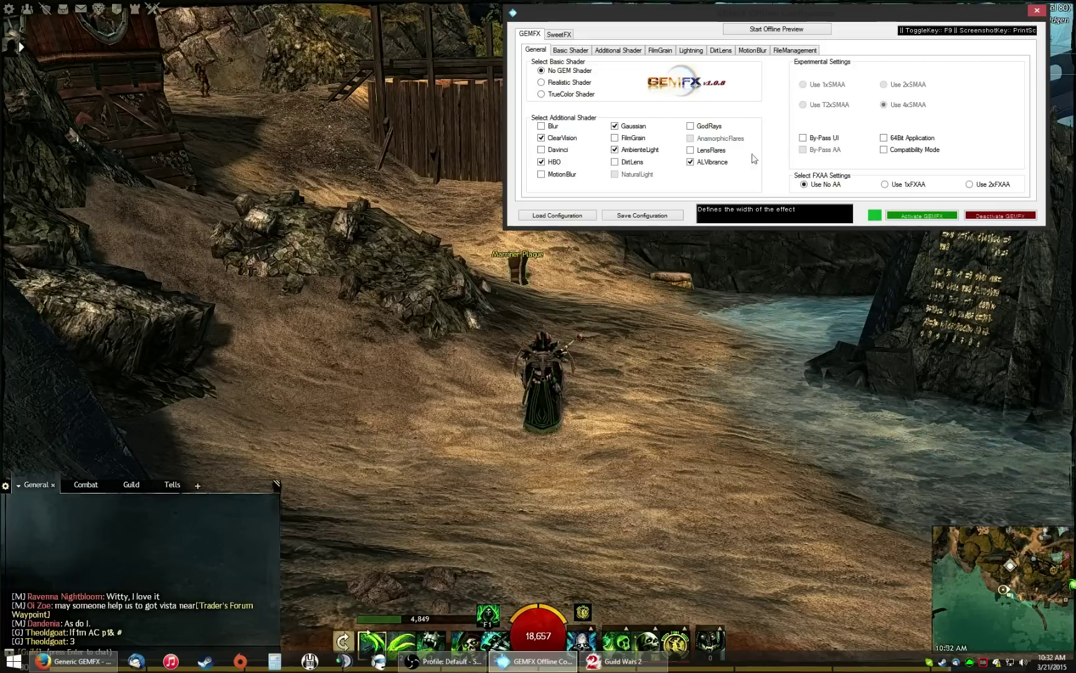
# Step: Return to Guild Wars 2 and inspect the character and beach from close up and from farther away
pyautogui.moveTo(713, 330); pyautogui.dragTo(766, 330)
pyautogui.moveTo(561, 330); pyautogui.dragTo(959, 353)
pyautogui.press('w')
pyautogui.moveTo(599, 436); pyautogui.dragTo(599, 195)
pyautogui.scroll(5, 599, 436)
pyautogui.moveTo(757, 437); pyautogui.dragTo(337, 561)
pyautogui.press('w')
pyautogui.scroll(-5, 753, 436)
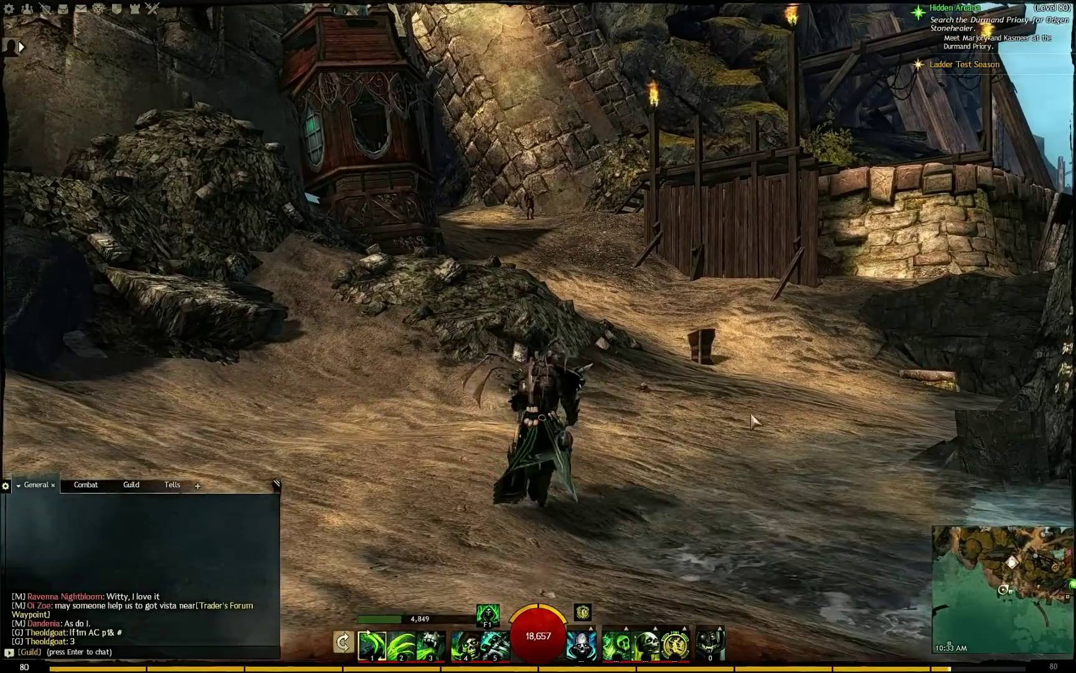
# Step: Run the character back and forth across the beach to view the rocks, plaque and water with the shaders active
pyautogui.press('a')
pyautogui.press('d')
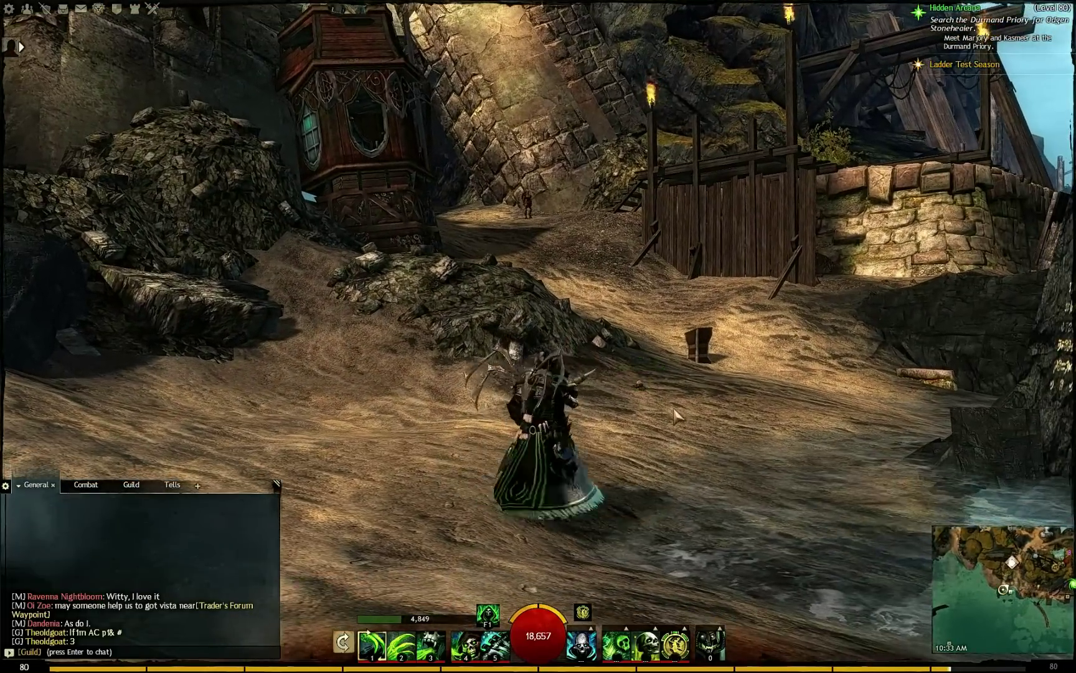
pyautogui.press('a')
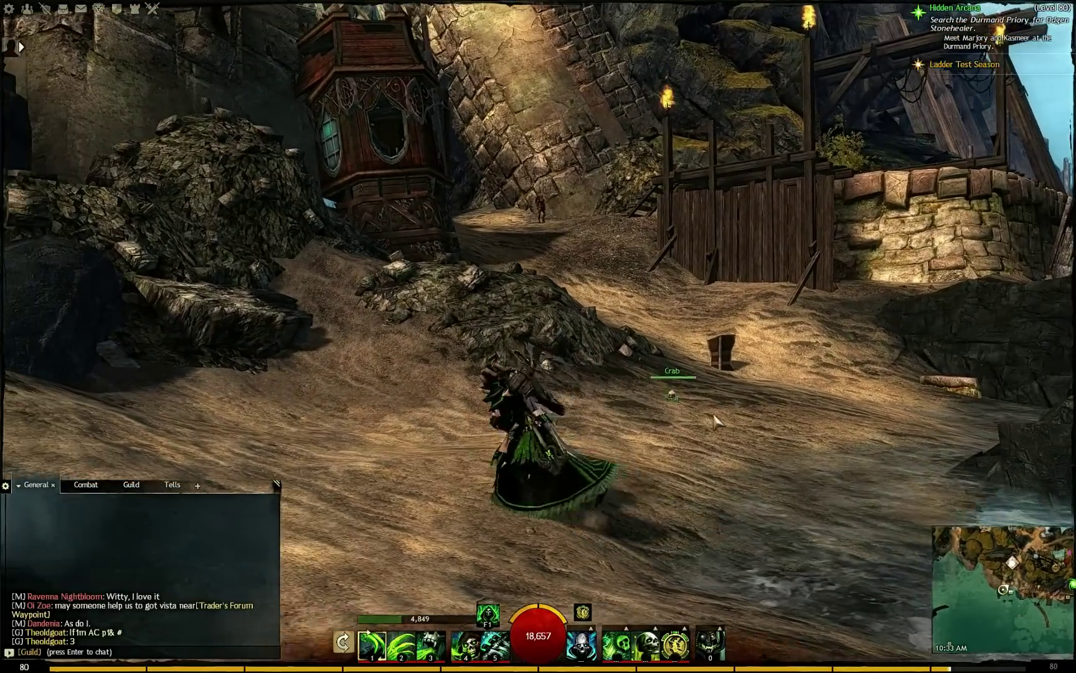
pyautogui.press('d')
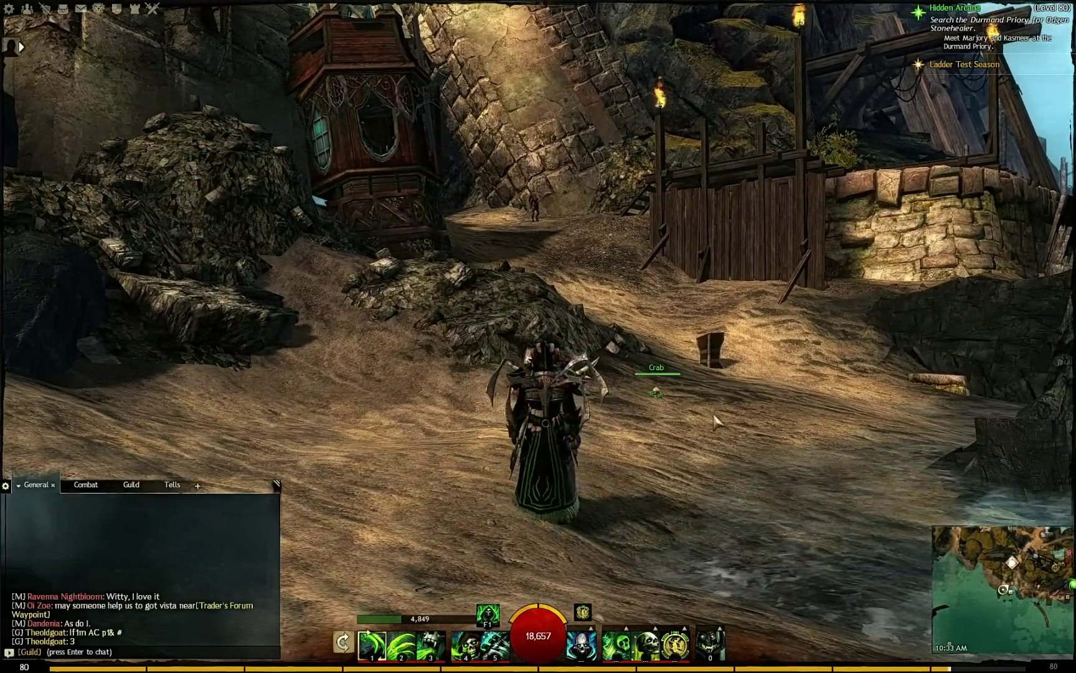
pyautogui.press('w')
pyautogui.press('d')
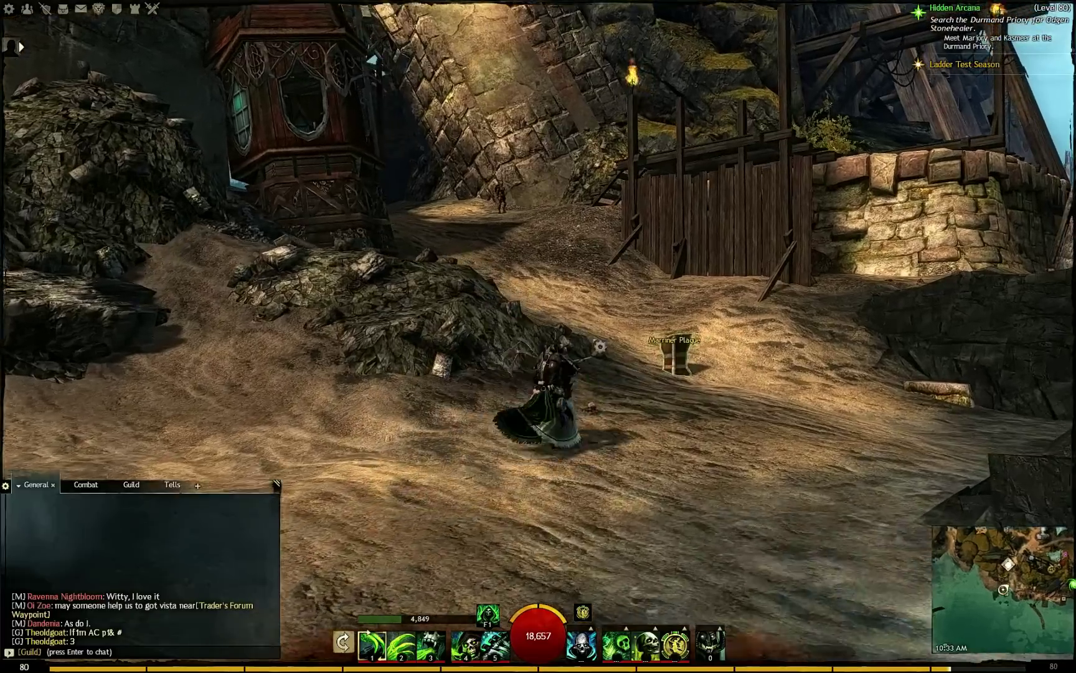
pyautogui.press('a')
pyautogui.press('a')
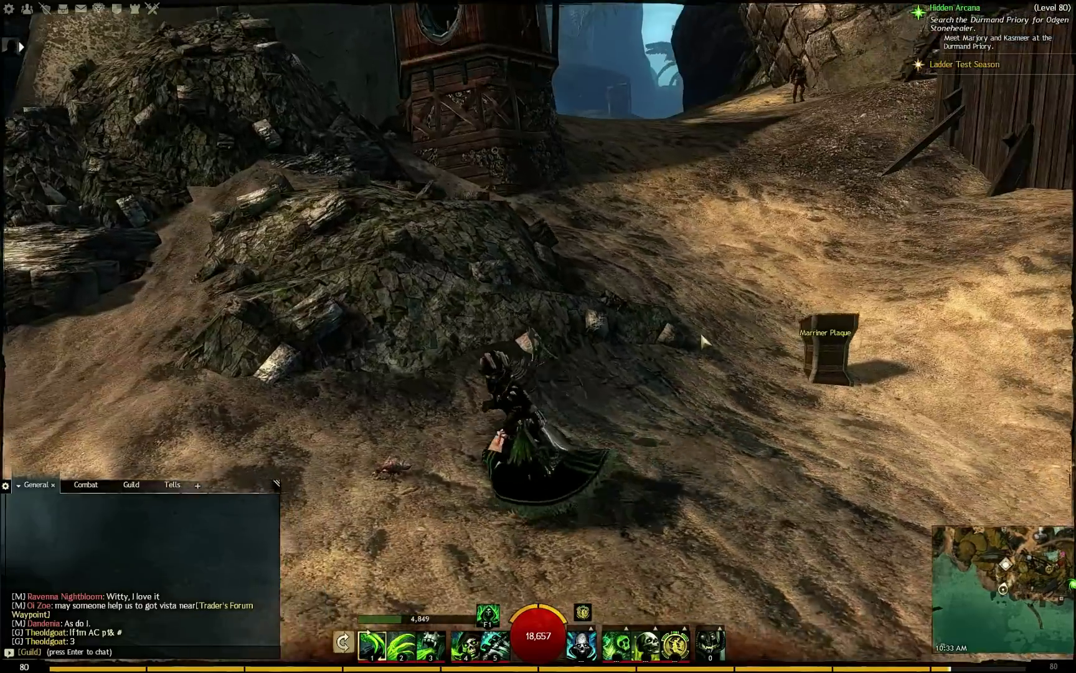
pyautogui.press('d')
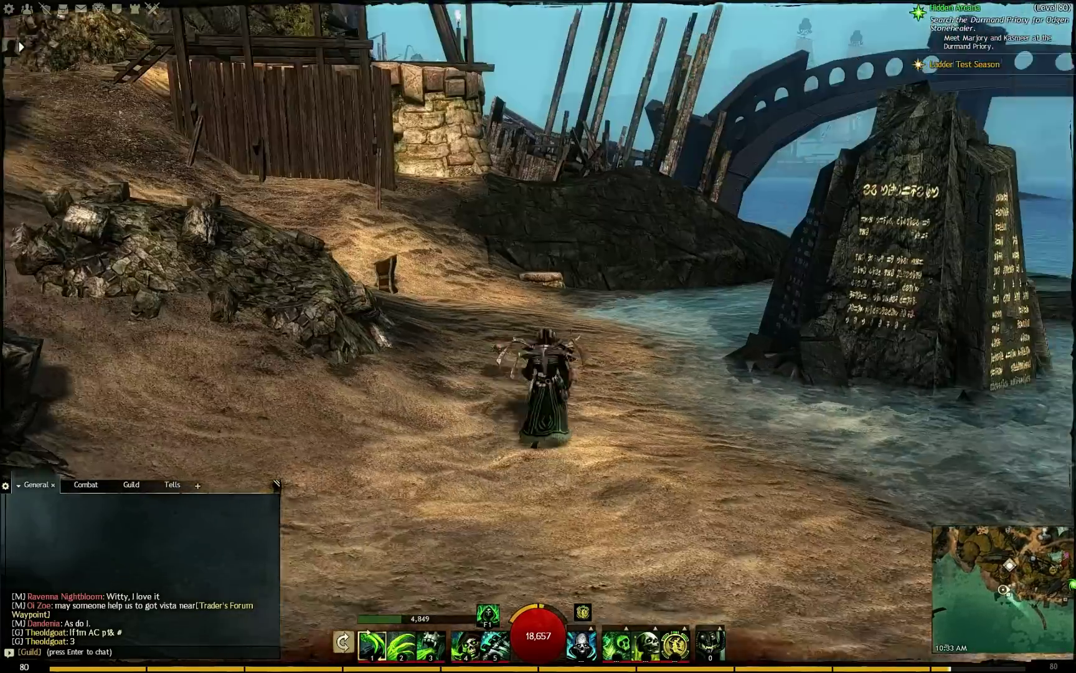
# Step: Switch to Firefox, review the download and installation section of the GEMFX forum page, and close the browser
pyautogui.hotkey('alt', 'Tab')
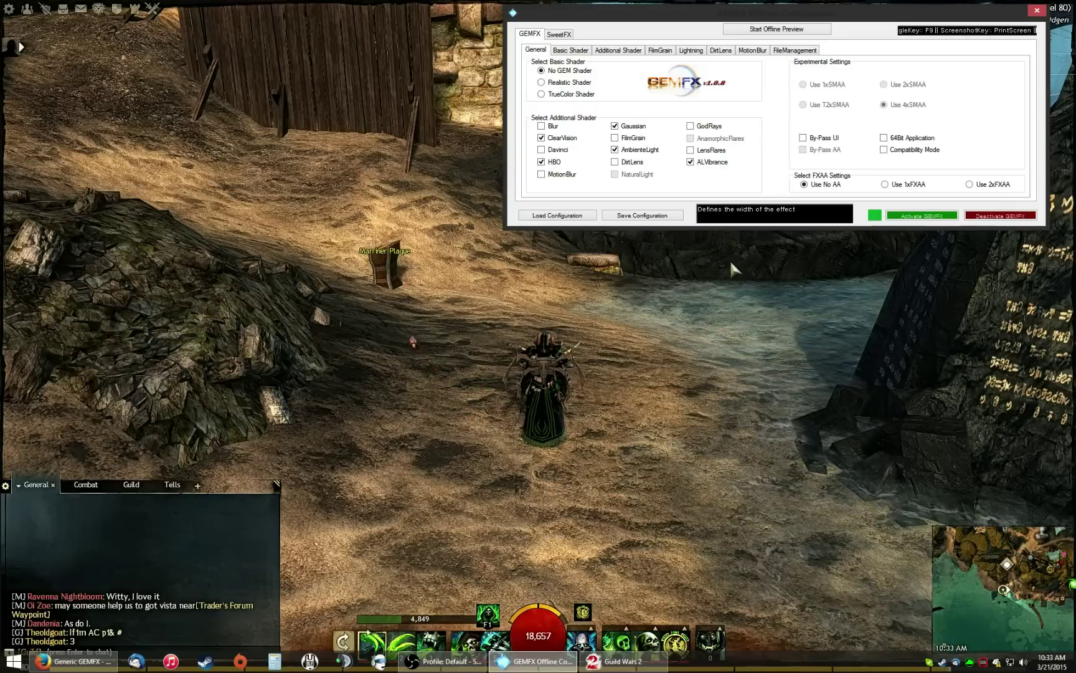
pyautogui.click(78, 661)
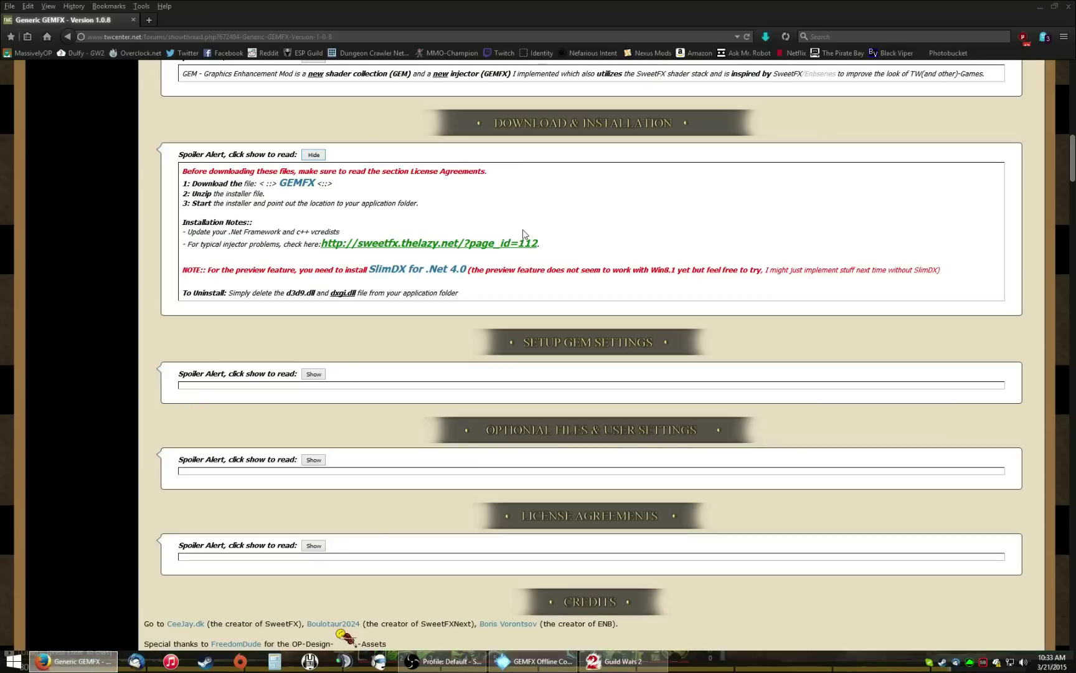
pyautogui.scroll(8, 629, 334)
pyautogui.scroll(-4, 602, 359)
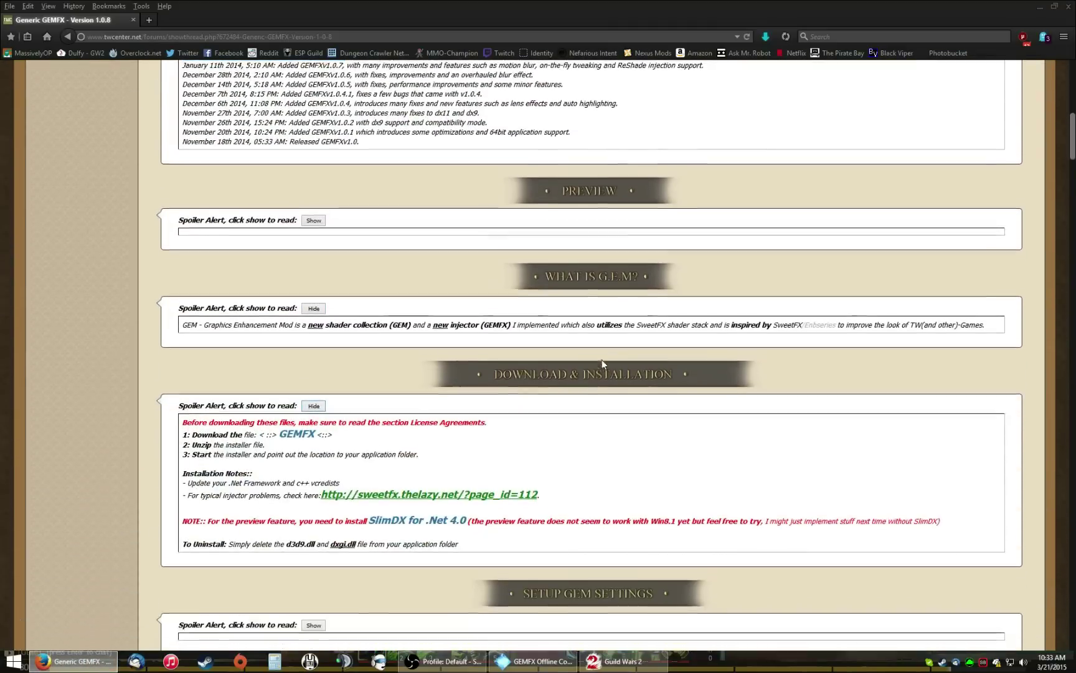
pyautogui.scroll(-2, 602, 360)
pyautogui.click(1072, 6)
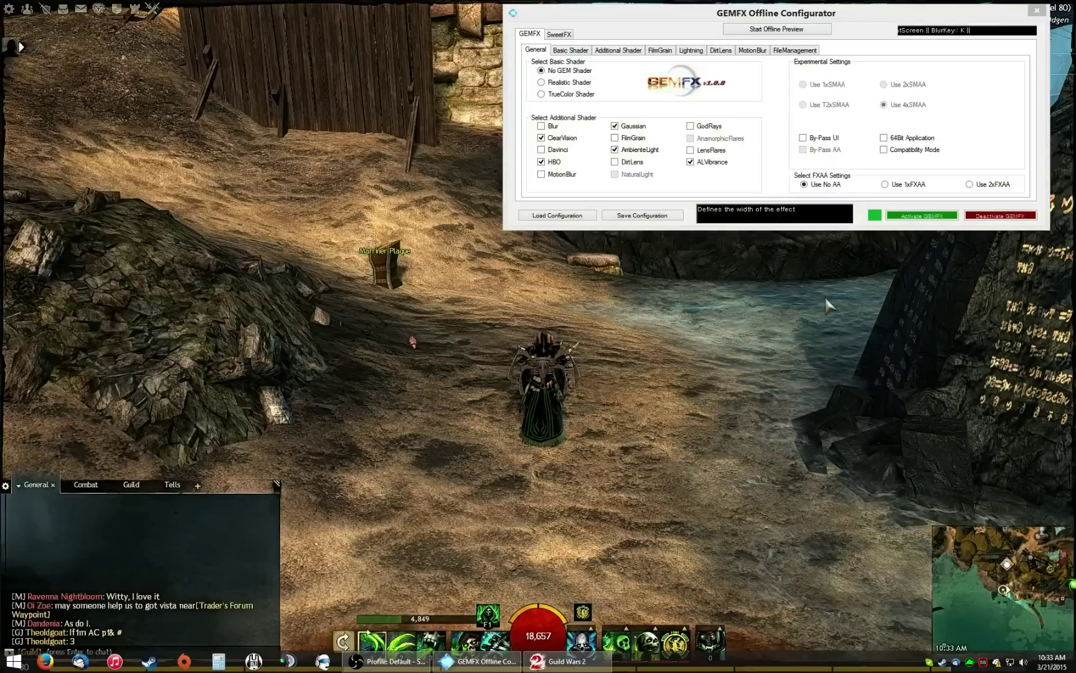